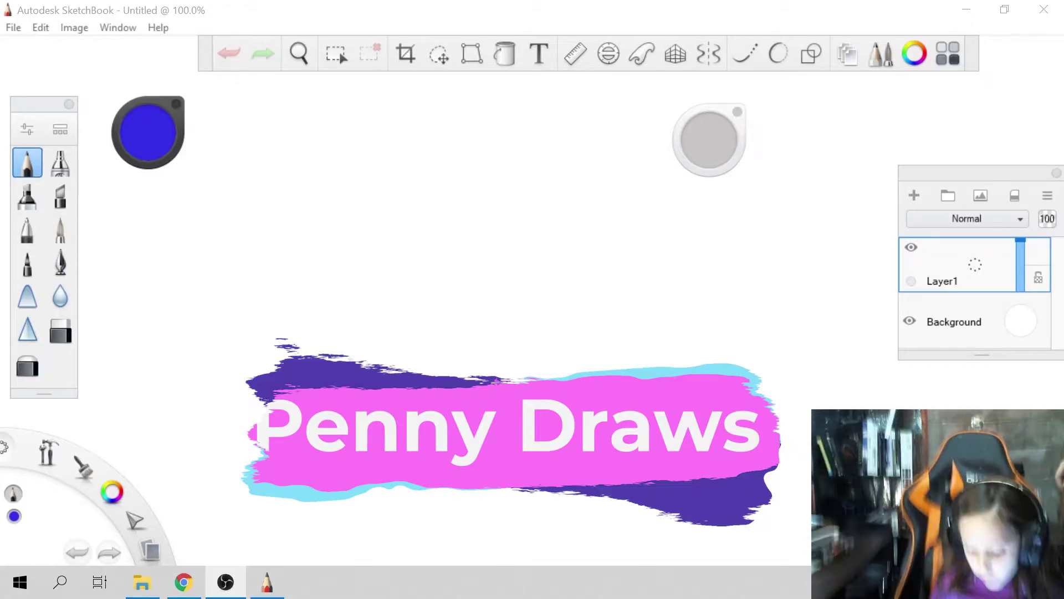
Open the colour puck to change the brush colour from blue to magenta
left_click(132, 134)
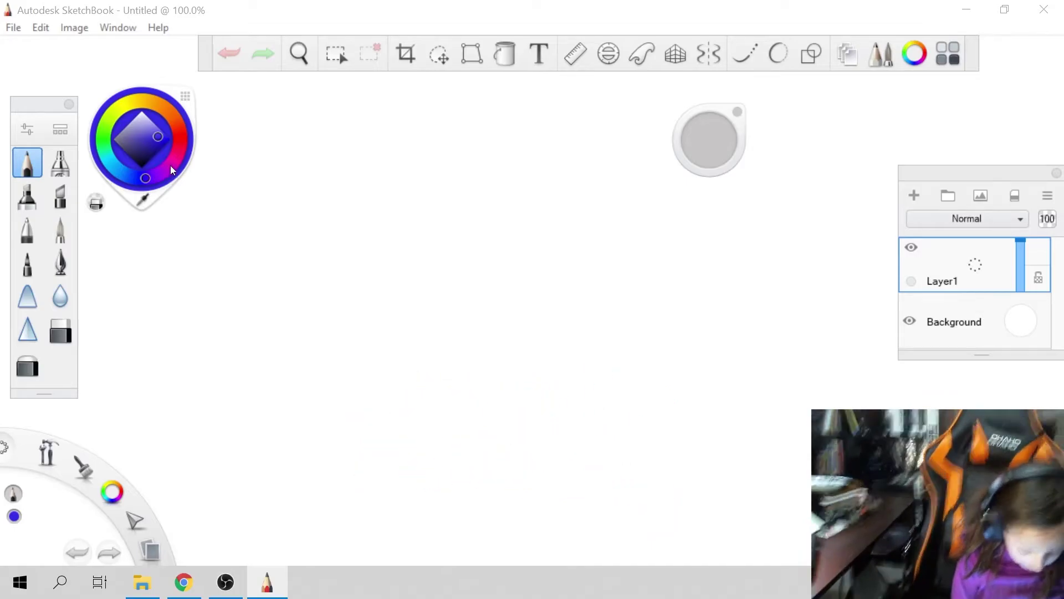
Pick magenta, scribble a test oval with the pencil, then erase it with the eraser
left_click(170, 166)
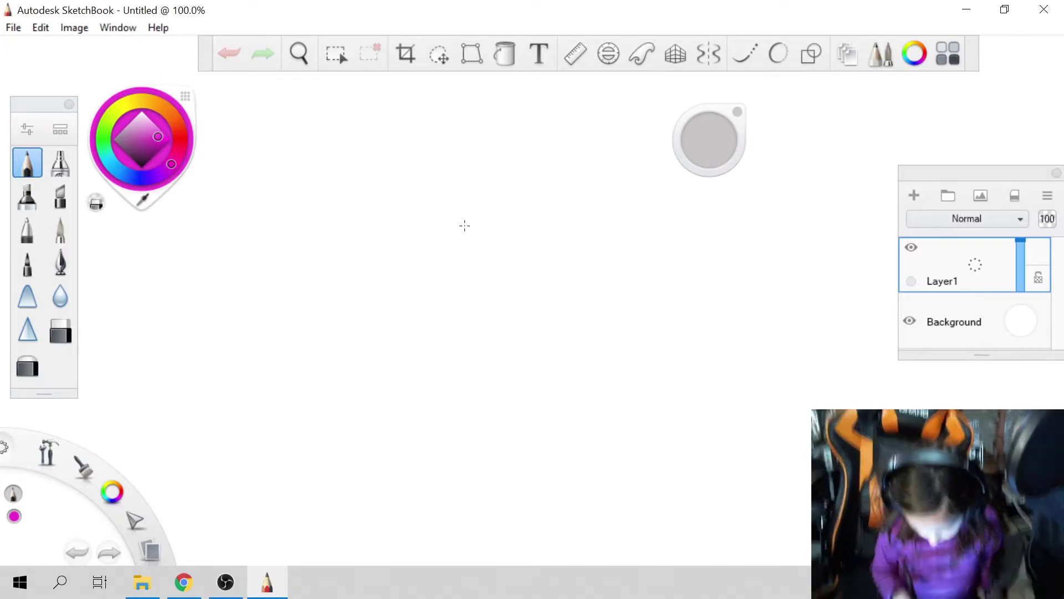
left_click_drag(464, 225, 476, 270)
left_click_drag(464, 225, 464, 227)
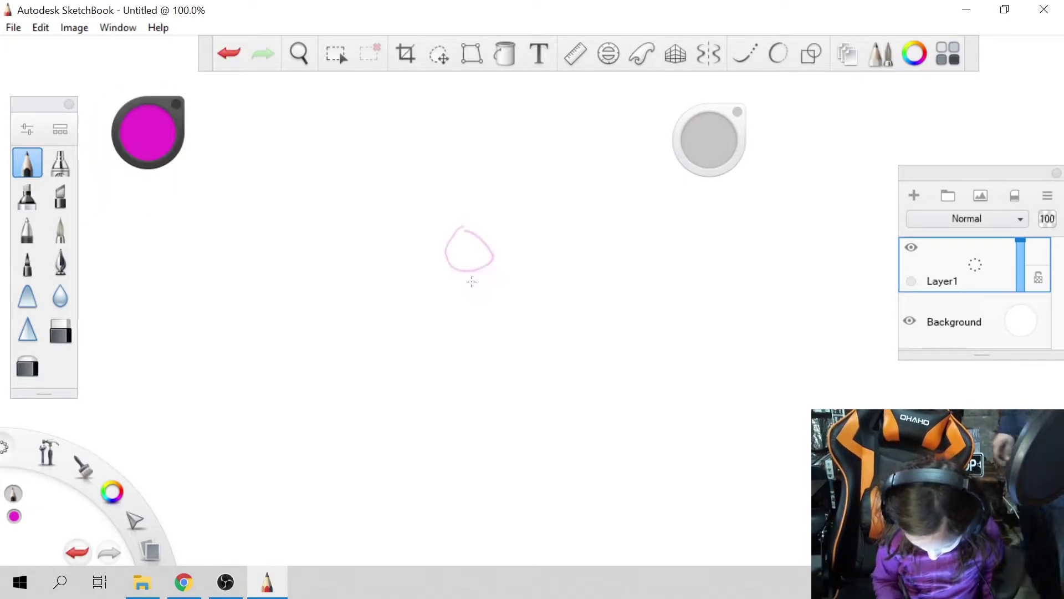
left_click_drag(464, 268, 433, 336)
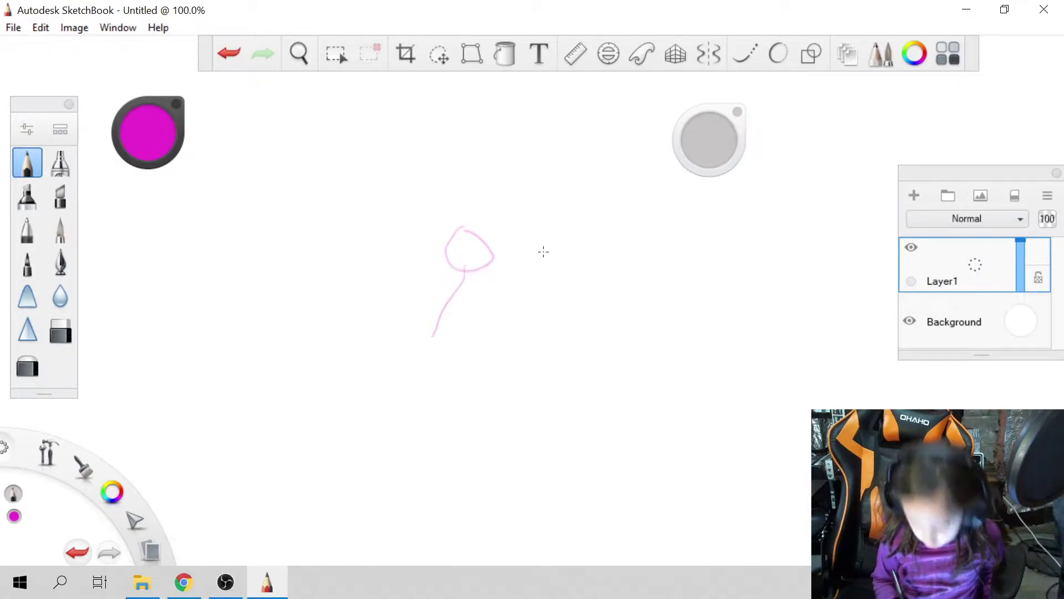
left_click_drag(703, 158, 694, 161)
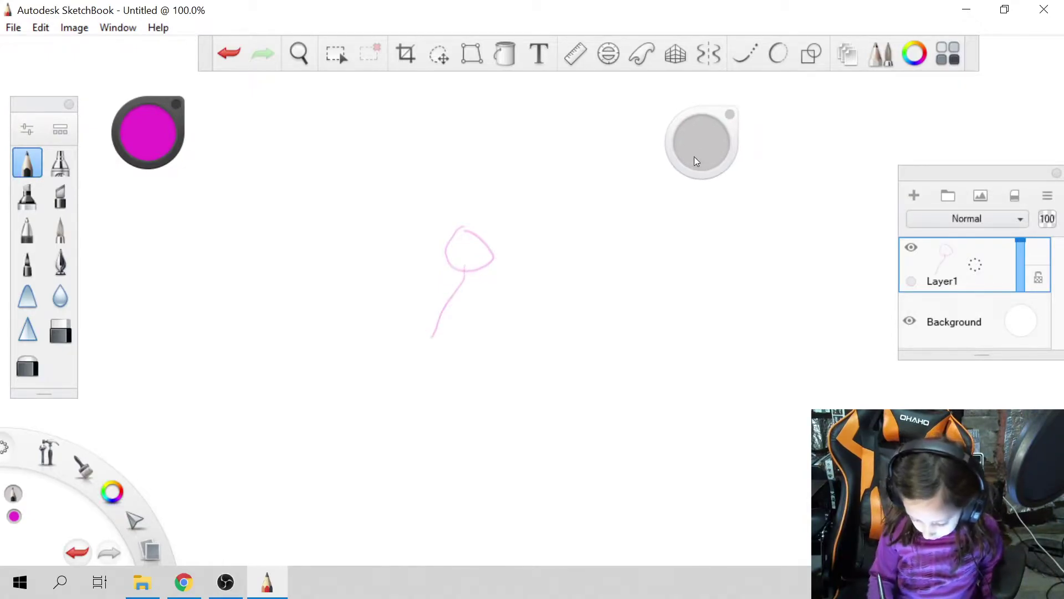
left_click_drag(468, 264, 451, 283)
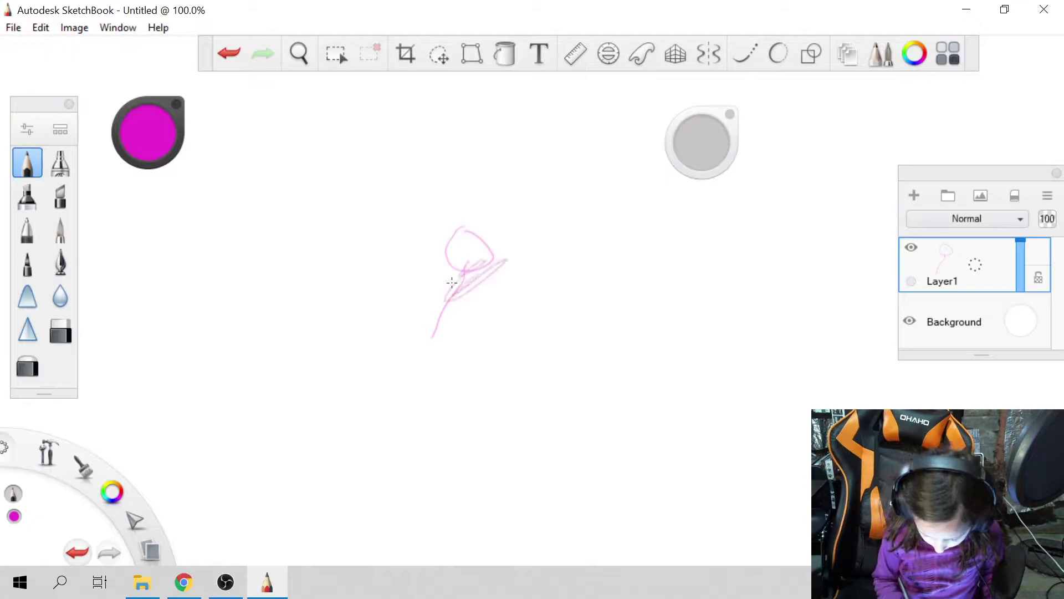
key("e")
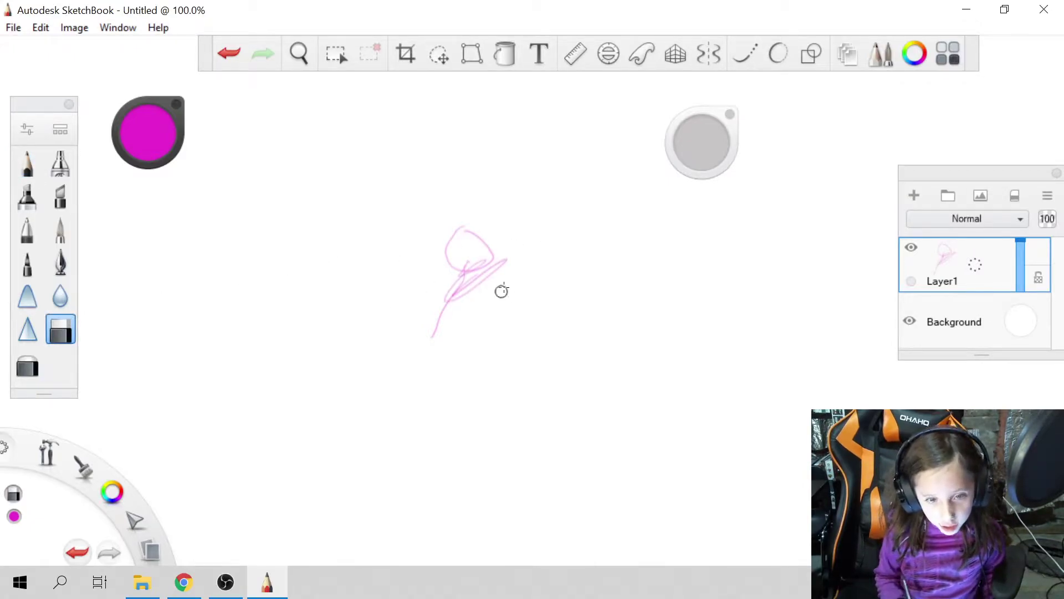
left_click_drag(468, 267, 483, 300)
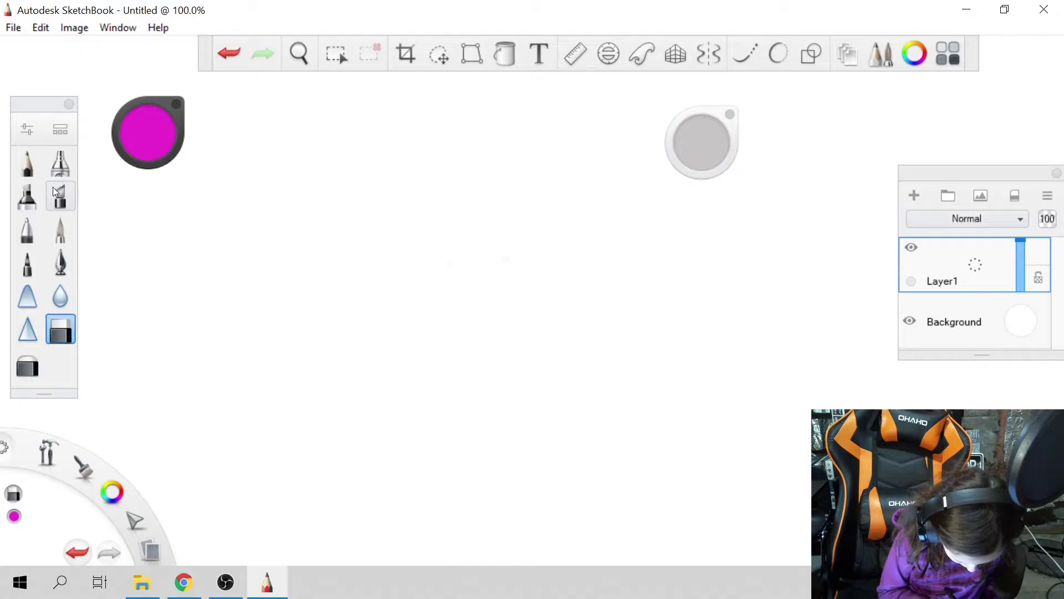
Switch to the Chisel Tip Pen and draw a magenta stick figure: crossed lines, a head loop, two arms
left_click(59, 200)
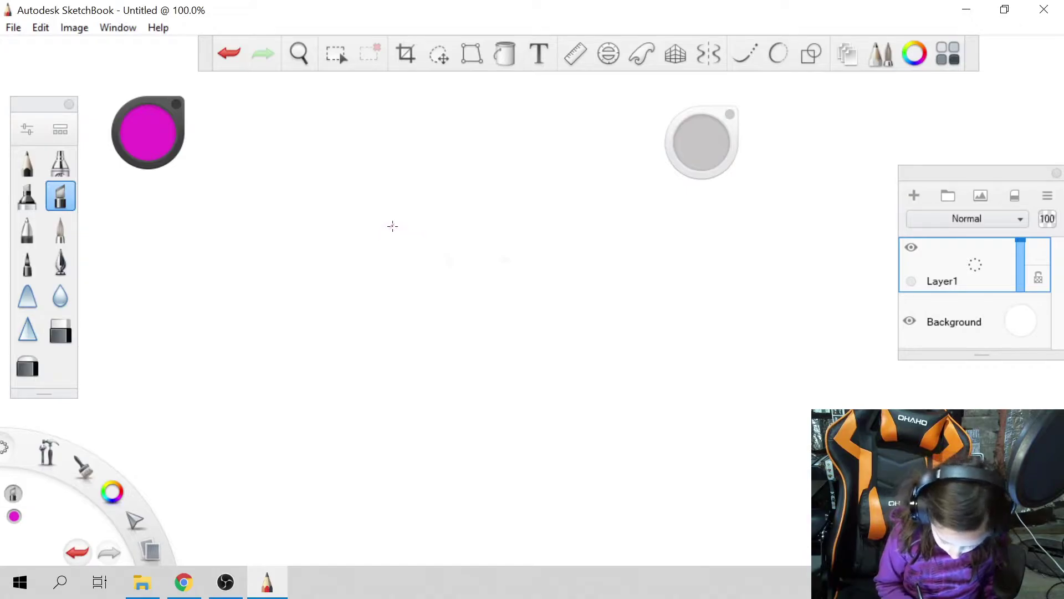
left_click_drag(393, 225, 331, 360)
left_click_drag(348, 252, 441, 358)
mouse_move(379, 223)
left_mouse_down()
mouse_move(339, 262)
mouse_move(382, 221)
left_mouse_up()
left_click_drag(378, 285, 460, 250)
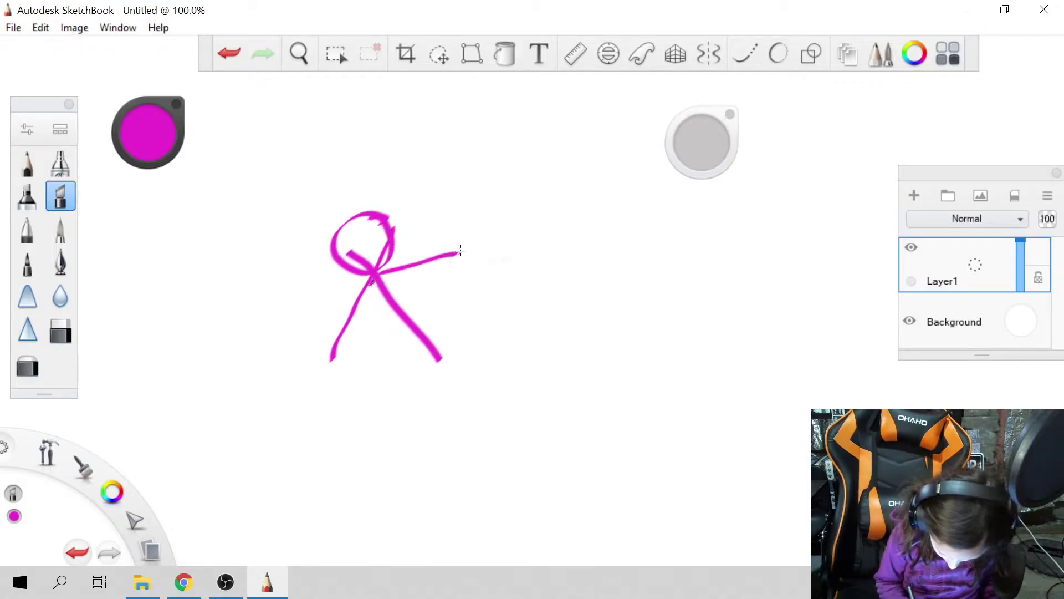
left_click_drag(373, 277, 300, 290)
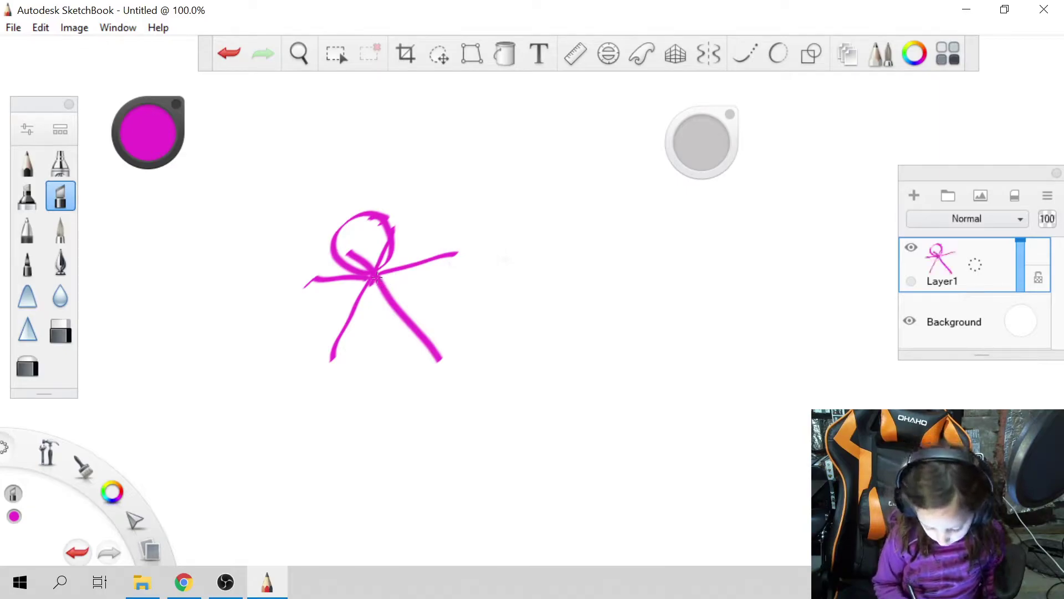
Add large loops below, right, left, above and at the lower left of the figure
mouse_move(366, 281)
left_mouse_down()
mouse_move(353, 299)
mouse_move(438, 419)
mouse_move(524, 308)
mouse_move(378, 266)
left_mouse_up()
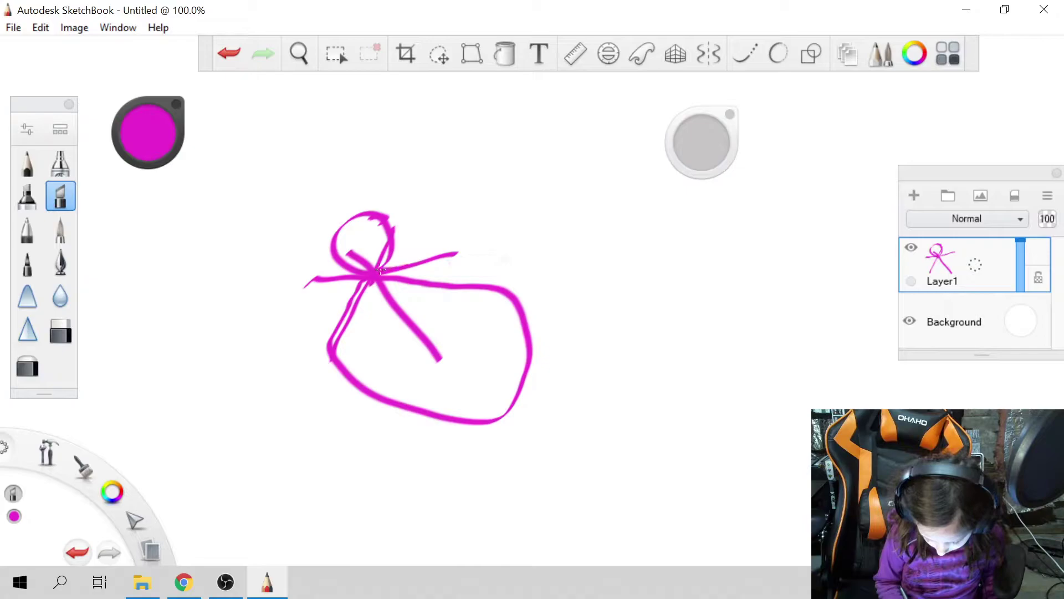
mouse_move(458, 251)
left_mouse_down()
mouse_move(513, 248)
mouse_move(533, 274)
mouse_move(424, 287)
left_mouse_up()
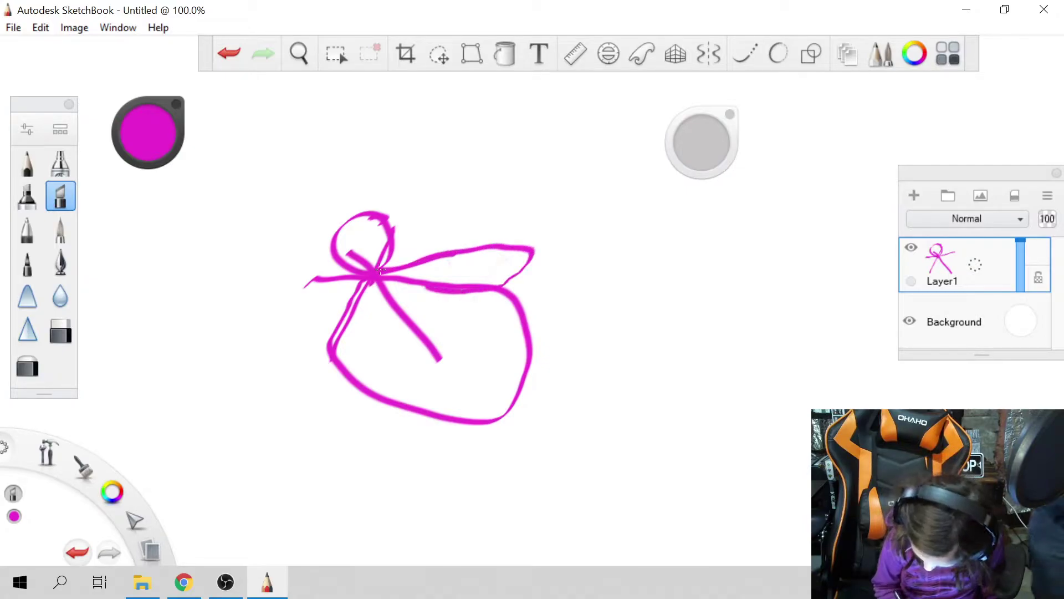
mouse_move(314, 278)
left_mouse_down()
mouse_move(291, 303)
mouse_move(315, 350)
left_mouse_up()
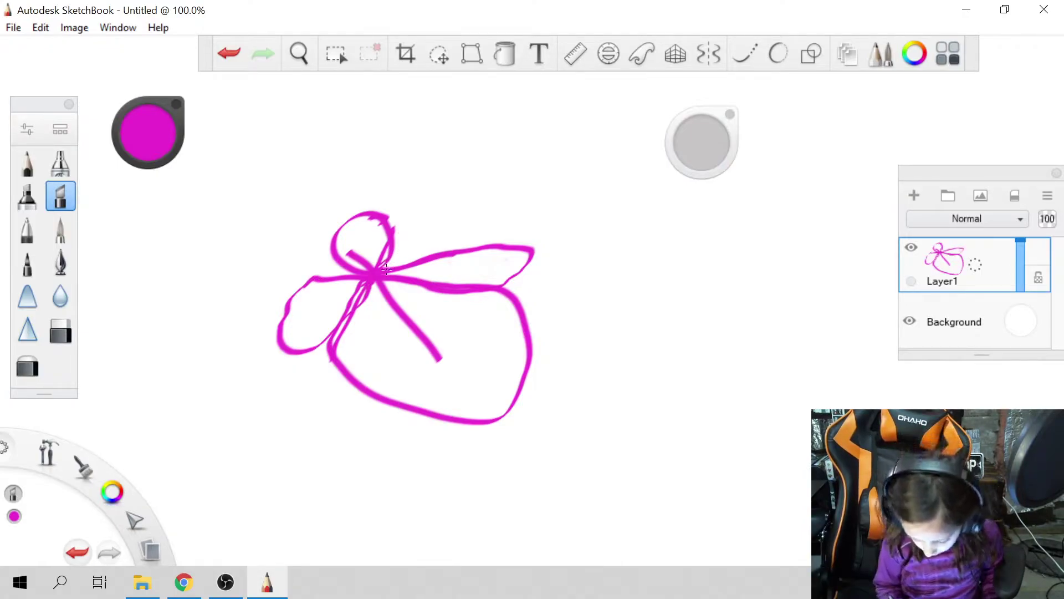
mouse_move(388, 265)
left_mouse_down()
mouse_move(448, 204)
mouse_move(316, 195)
mouse_move(349, 280)
left_mouse_up()
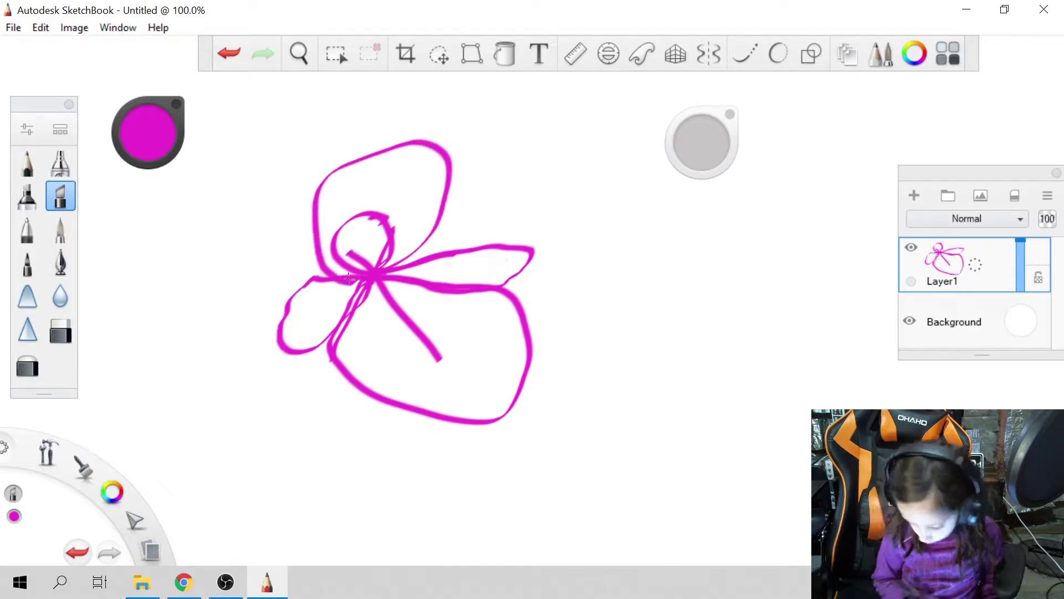
mouse_move(426, 414)
left_mouse_down()
mouse_move(397, 452)
mouse_move(570, 458)
mouse_move(504, 391)
left_mouse_up()
mouse_move(505, 341)
left_mouse_down()
mouse_move(682, 301)
mouse_move(526, 420)
left_mouse_up()
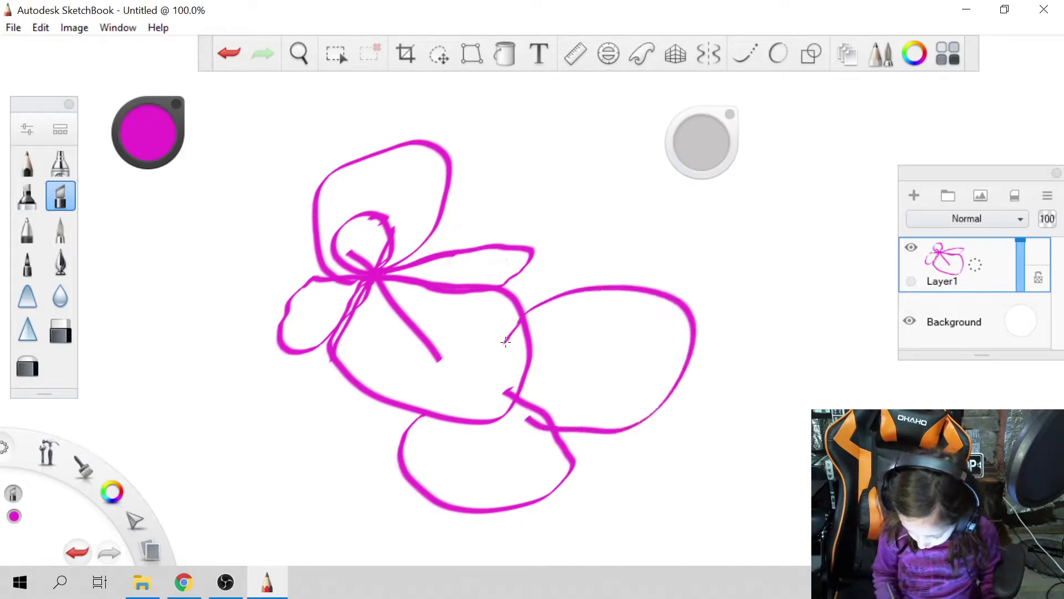
mouse_move(336, 370)
left_mouse_down()
mouse_move(301, 432)
mouse_move(432, 469)
left_mouse_up()
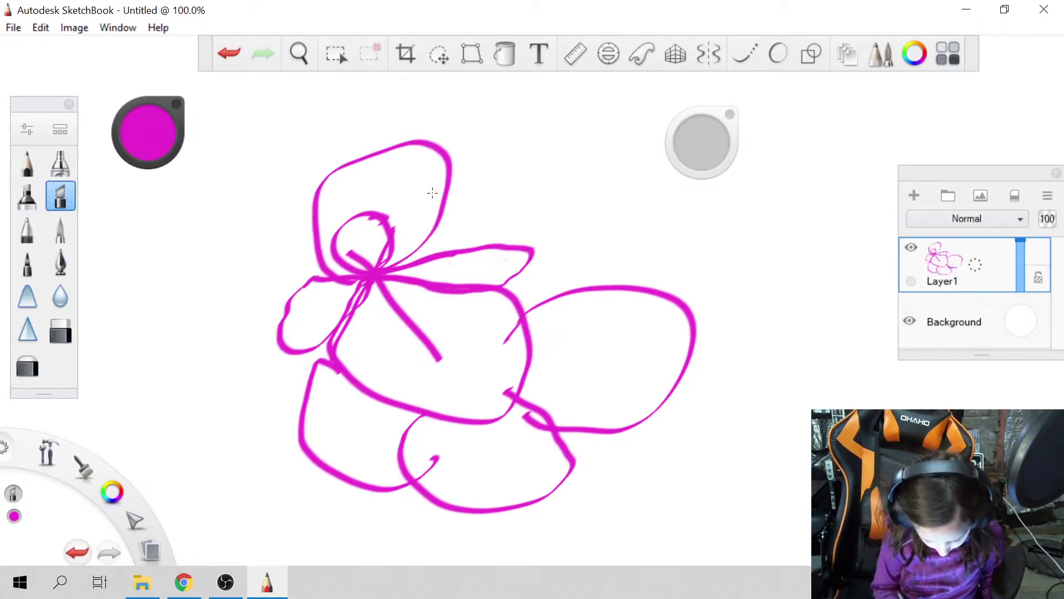
Add petal loops at the left and top left, plus extra curves near the top
left_click_drag(432, 193, 505, 261)
mouse_move(319, 265)
left_mouse_down()
mouse_move(277, 227)
mouse_move(286, 306)
left_mouse_up()
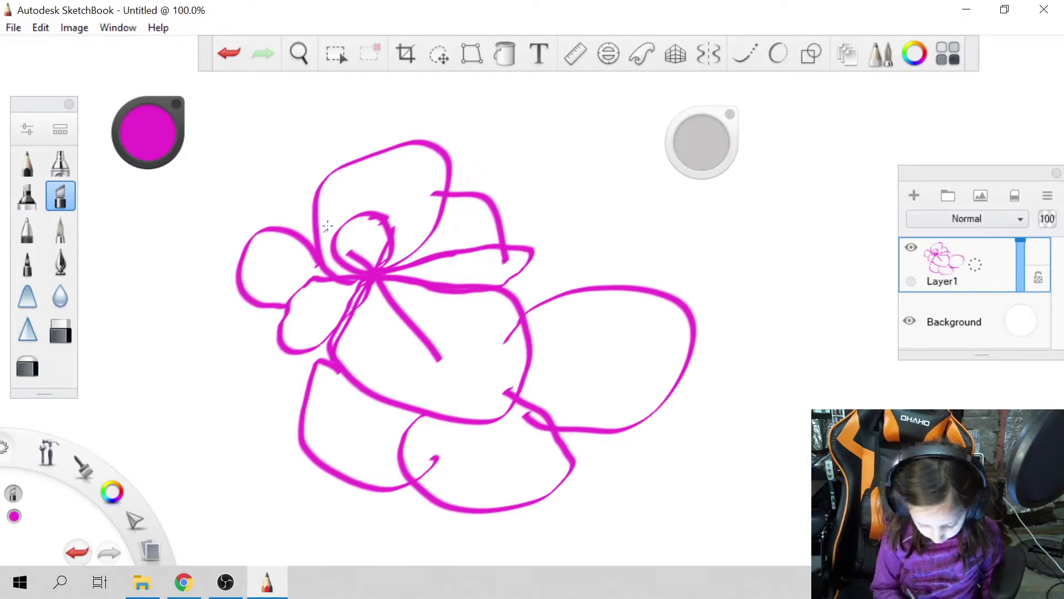
left_click_drag(336, 156, 295, 265)
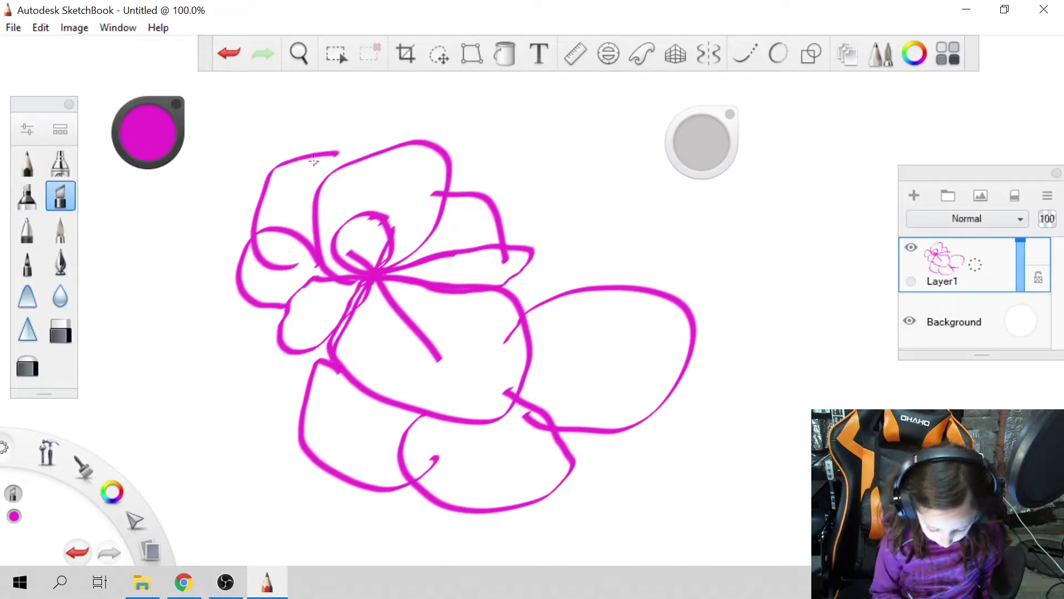
left_click_drag(329, 151, 360, 176)
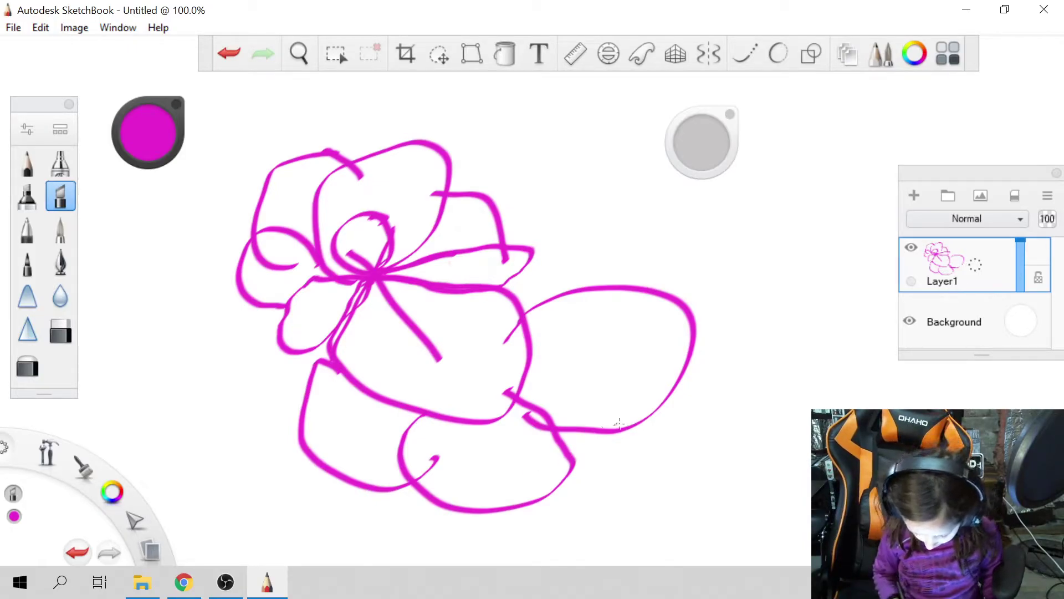
mouse_move(647, 422)
left_mouse_down()
mouse_move(599, 501)
mouse_move(556, 462)
left_mouse_up()
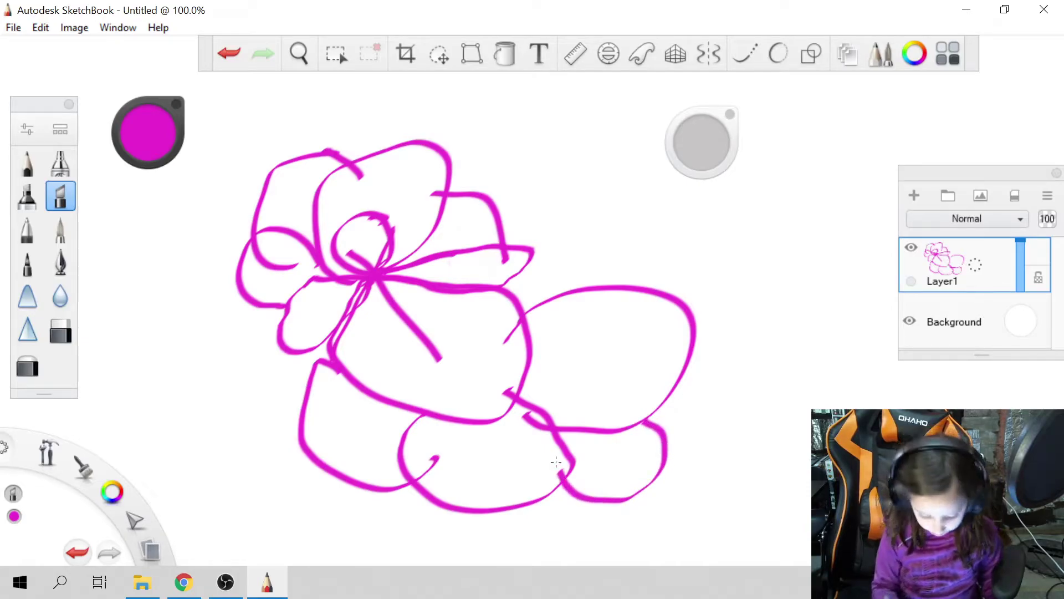
left_click_drag(355, 138, 355, 92)
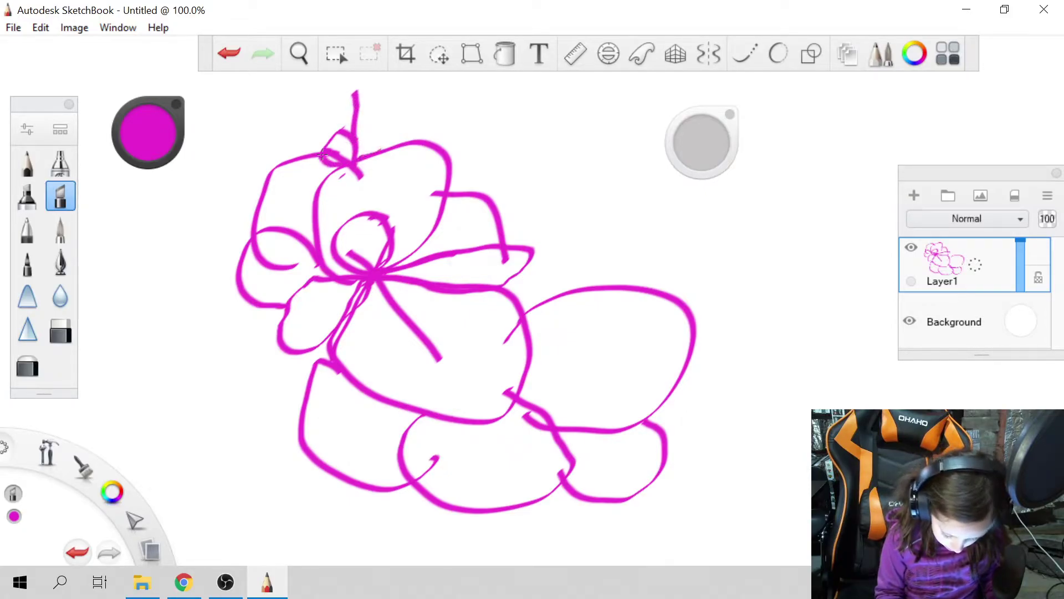
left_click_drag(384, 150, 357, 138)
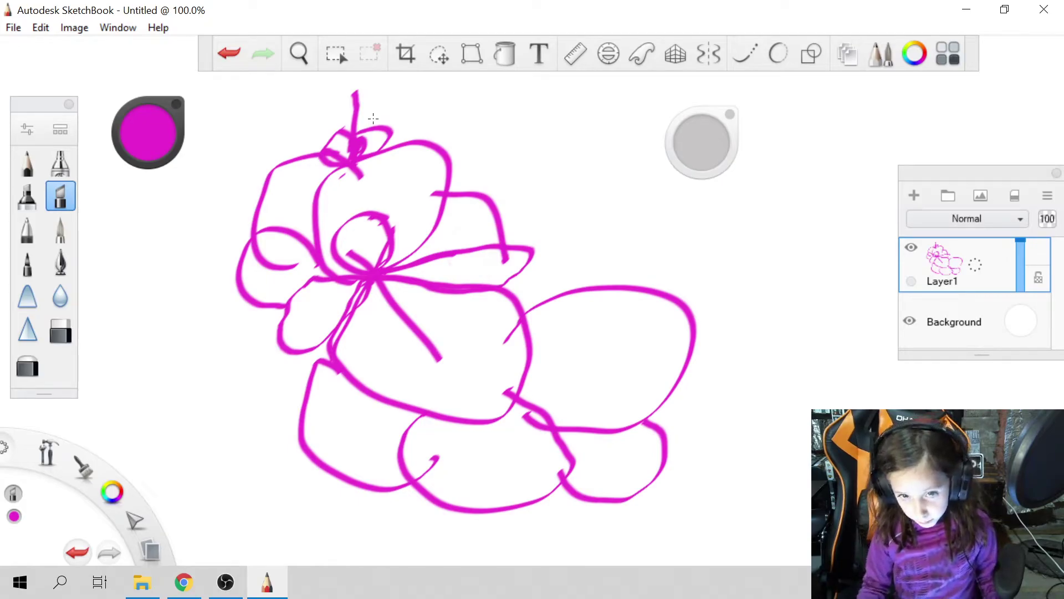
Add a long bottom curve, then close the magenta sketch and discard it without saving
mouse_move(223, 360)
left_mouse_down()
mouse_move(755, 334)
mouse_move(735, 234)
mouse_move(594, 251)
mouse_move(509, 285)
left_mouse_up()
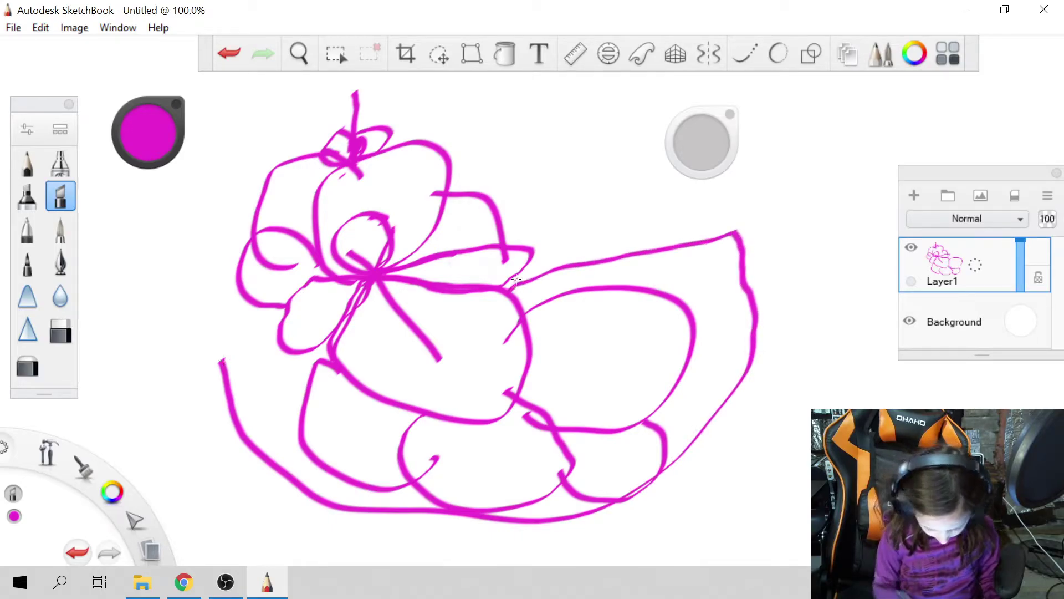
left_click_drag(250, 326, 206, 344)
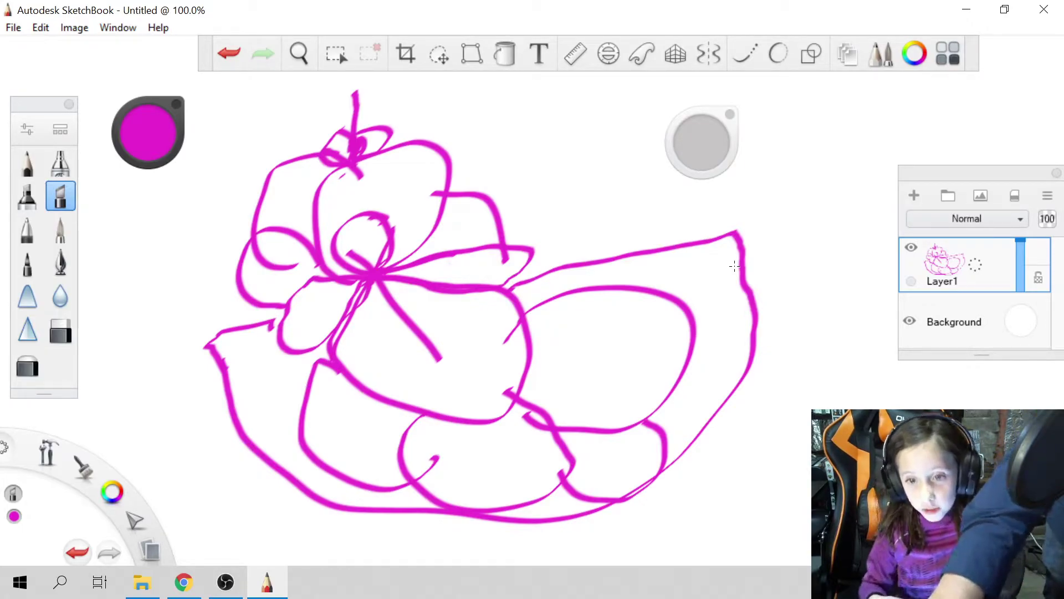
key("alt+F4")
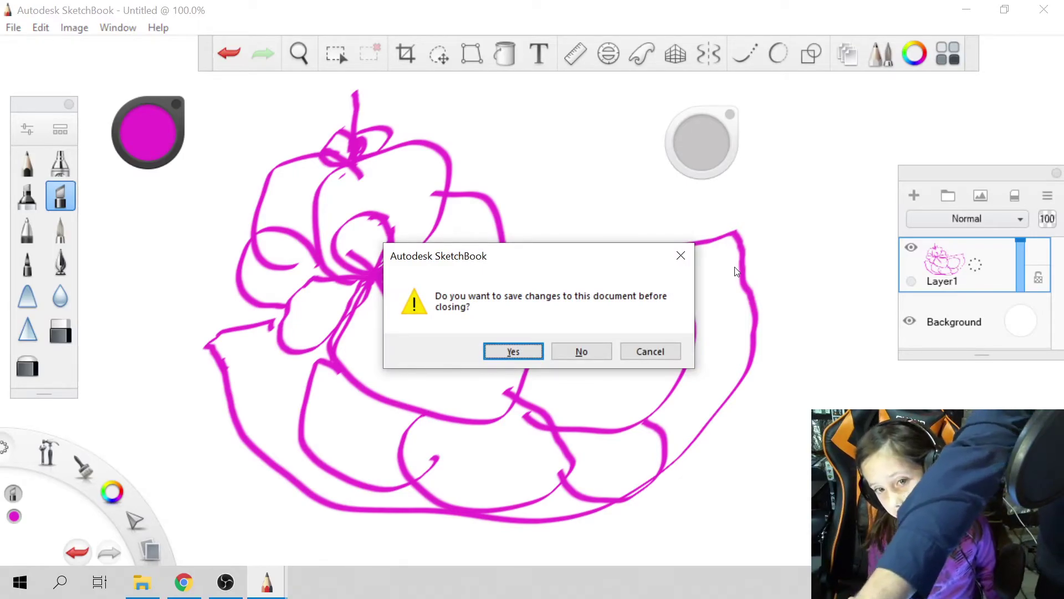
key("Tab")
key("Return")
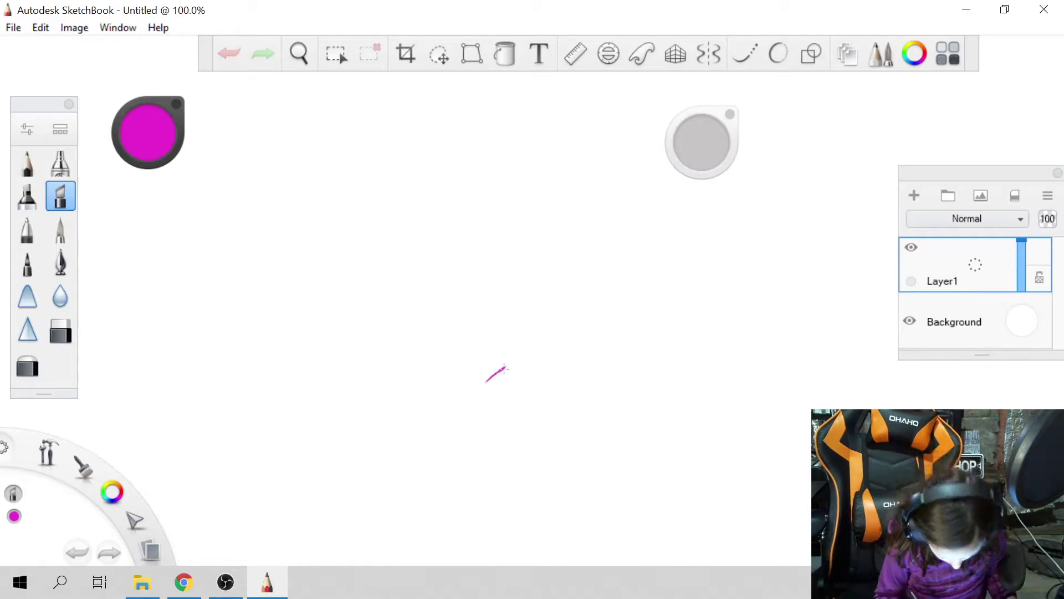
Draw a closed ring of magenta oval loops around the canvas centre
left_click_drag(502, 368, 513, 377)
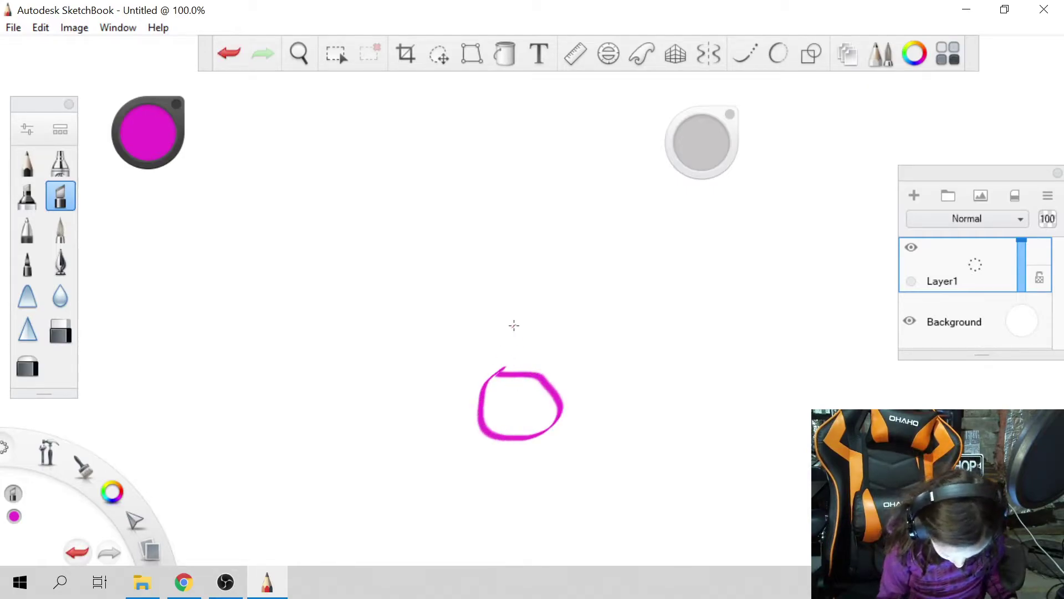
mouse_move(539, 371)
left_mouse_down()
mouse_move(582, 322)
mouse_move(520, 364)
left_mouse_up()
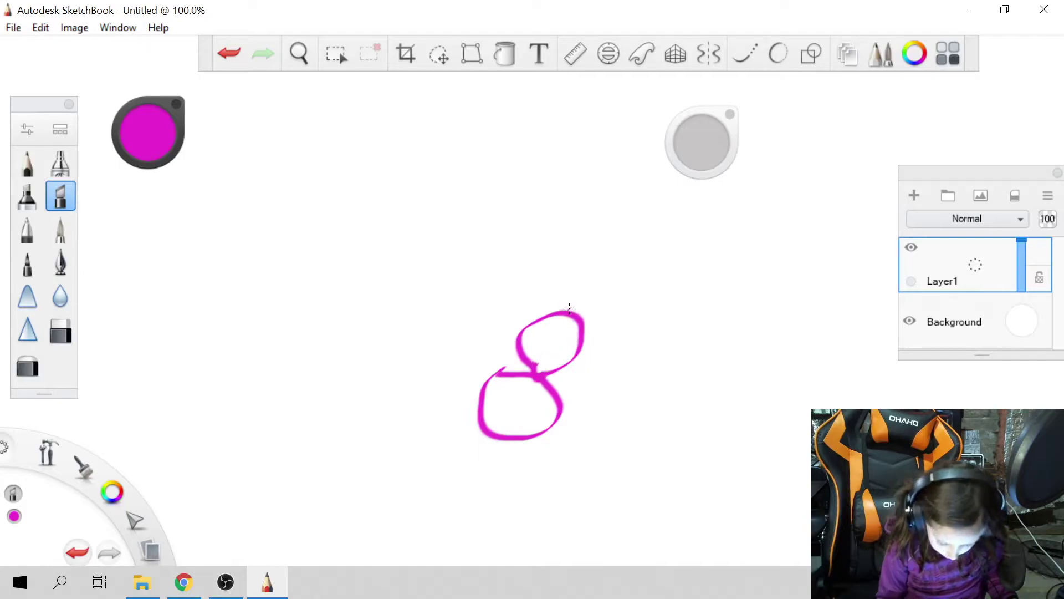
mouse_move(568, 308)
left_mouse_down()
mouse_move(629, 275)
mouse_move(557, 314)
mouse_move(568, 306)
left_mouse_up()
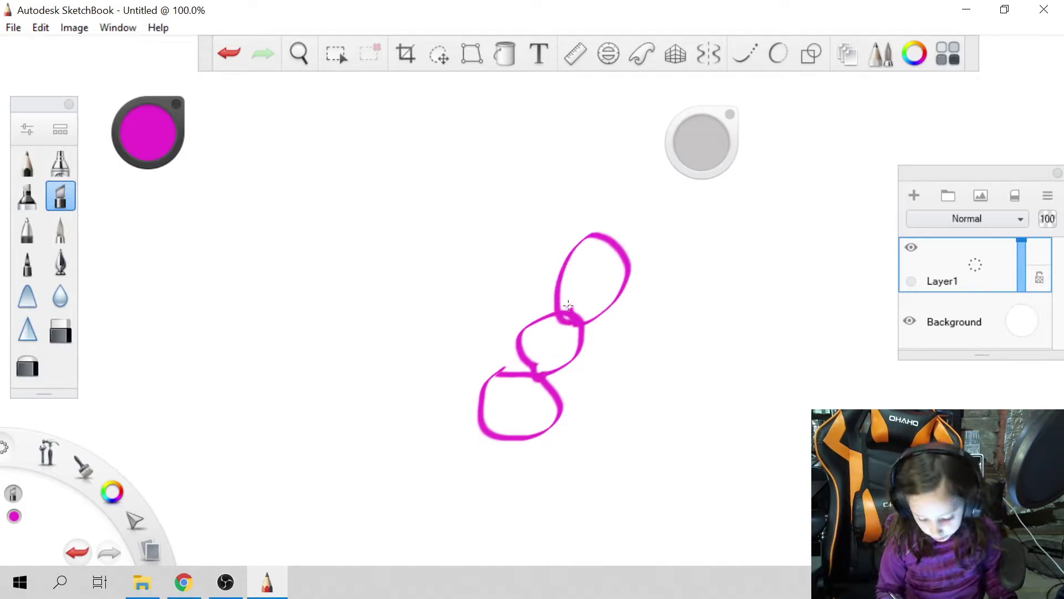
mouse_move(622, 251)
left_mouse_down()
mouse_move(688, 188)
mouse_move(614, 243)
left_mouse_up()
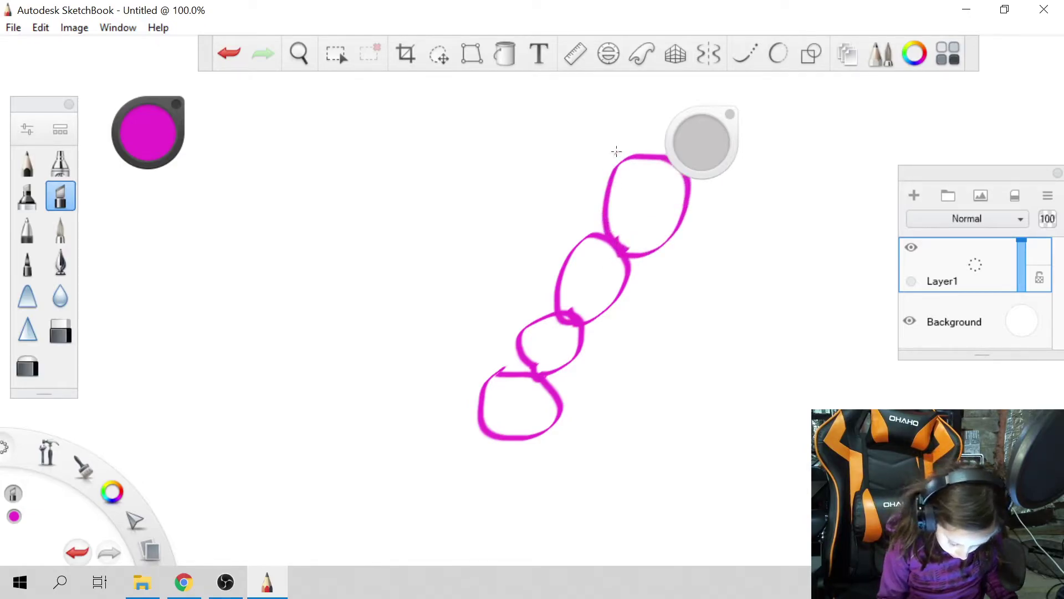
mouse_move(616, 151)
left_mouse_down()
mouse_move(609, 135)
mouse_move(522, 166)
mouse_move(624, 179)
mouse_move(587, 137)
mouse_move(463, 166)
mouse_move(516, 204)
mouse_move(544, 144)
left_mouse_up()
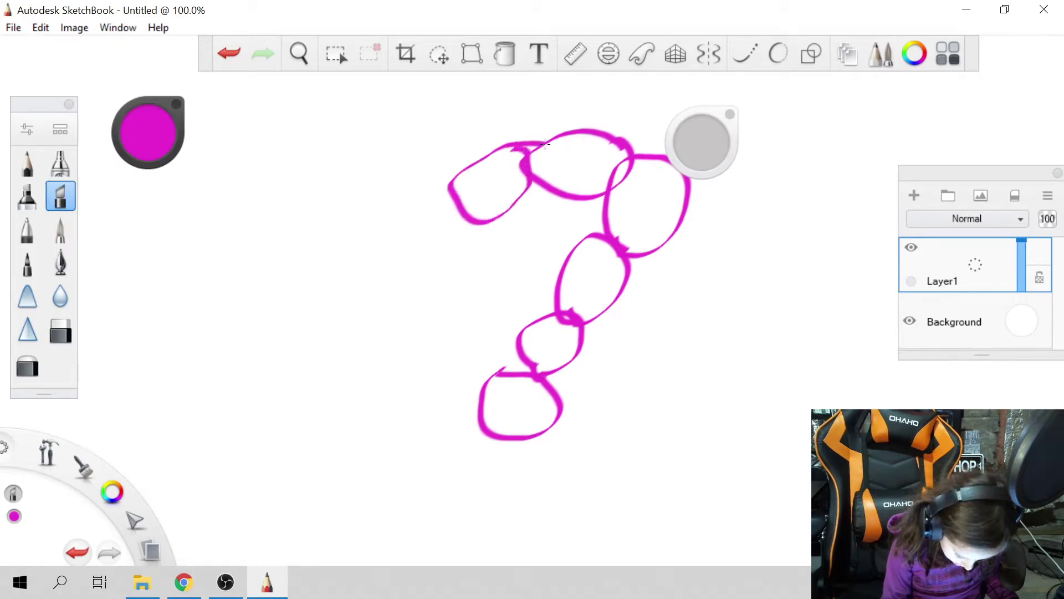
mouse_move(457, 179)
left_mouse_down()
mouse_move(372, 210)
mouse_move(436, 249)
mouse_move(462, 205)
left_mouse_up()
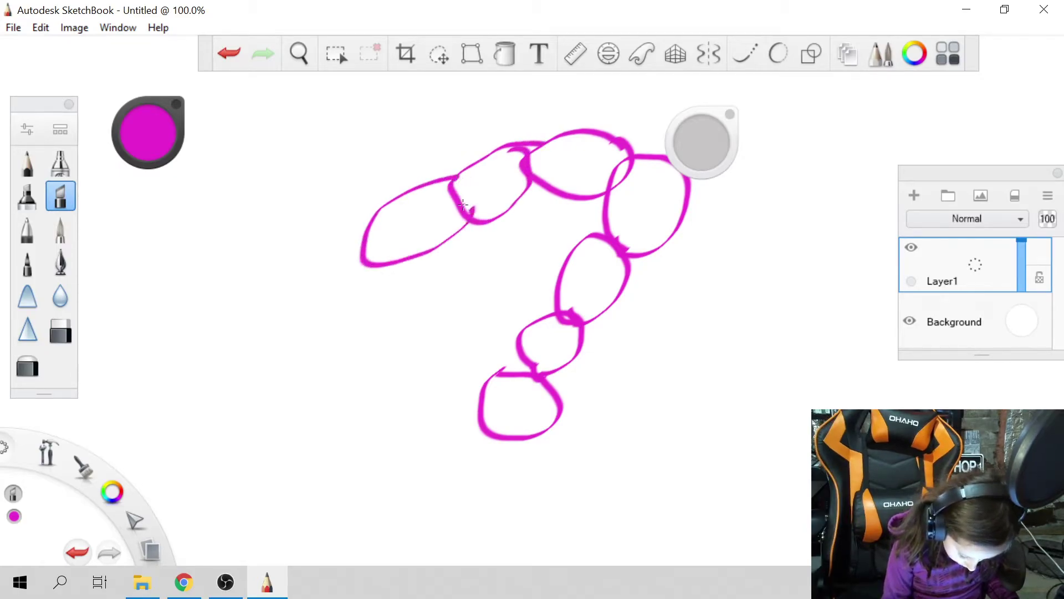
mouse_move(358, 258)
left_mouse_down()
mouse_move(335, 316)
mouse_move(390, 349)
mouse_move(420, 260)
left_mouse_up()
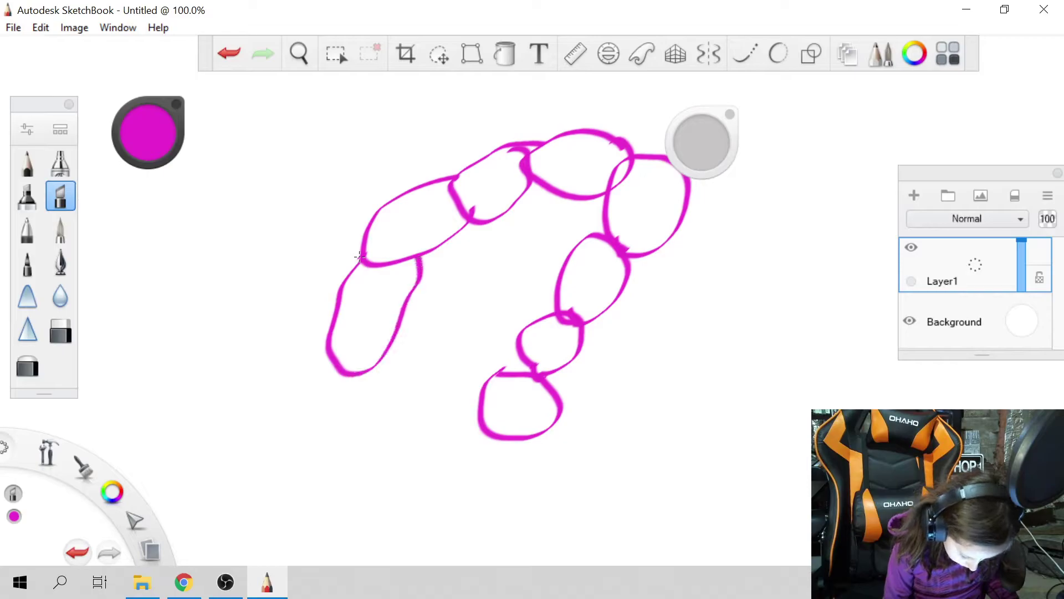
mouse_move(334, 371)
left_mouse_down()
mouse_move(462, 420)
mouse_move(428, 348)
mouse_move(373, 362)
left_mouse_up()
mouse_move(441, 410)
left_mouse_down()
mouse_move(478, 438)
mouse_move(497, 398)
left_mouse_up()
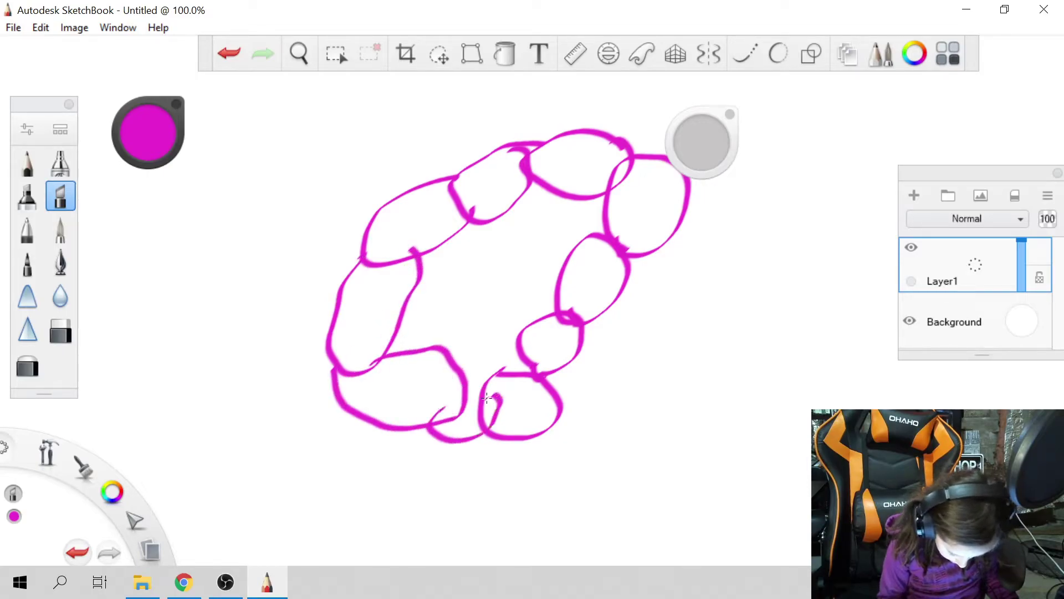
Draw a large curved bowl outline under the ring and add three loops inside it
mouse_move(214, 249)
left_mouse_down()
mouse_move(277, 416)
mouse_move(582, 487)
mouse_move(754, 316)
mouse_move(653, 304)
mouse_move(613, 314)
left_mouse_up()
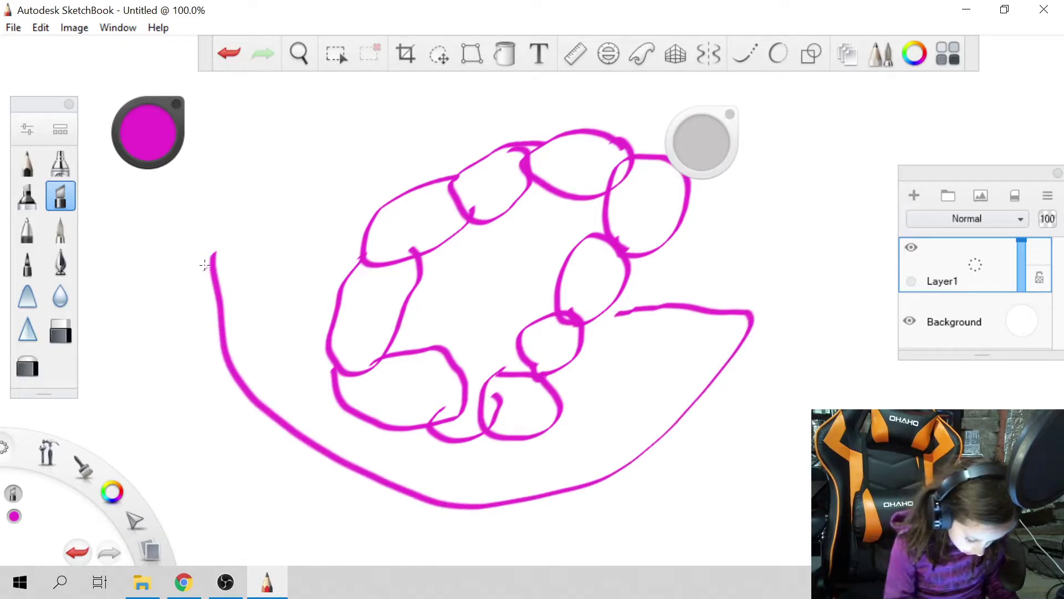
left_click_drag(223, 250, 370, 251)
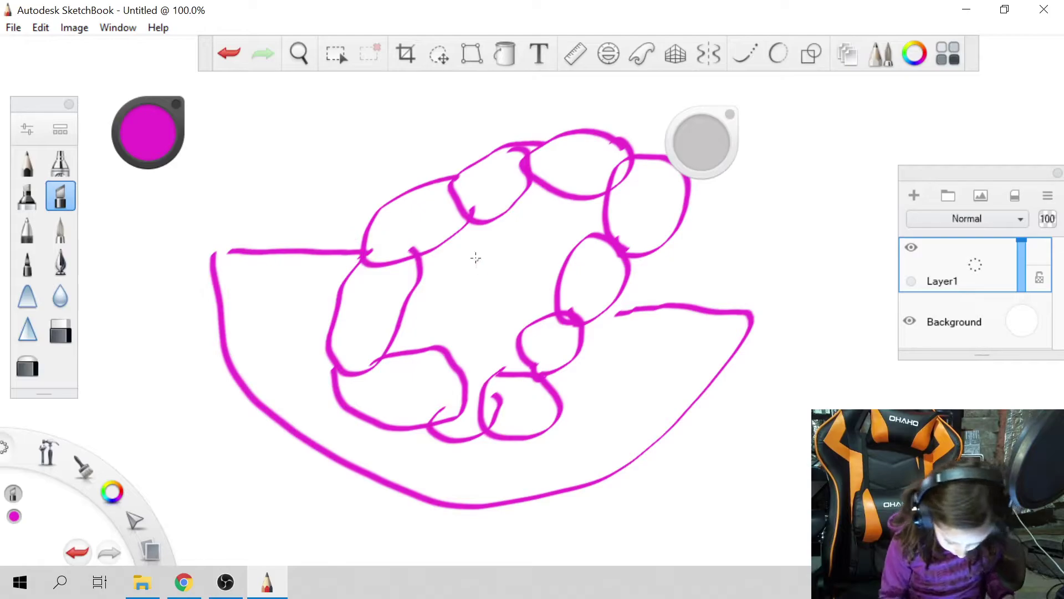
mouse_move(453, 243)
left_mouse_down()
mouse_move(434, 356)
mouse_move(460, 239)
left_mouse_up()
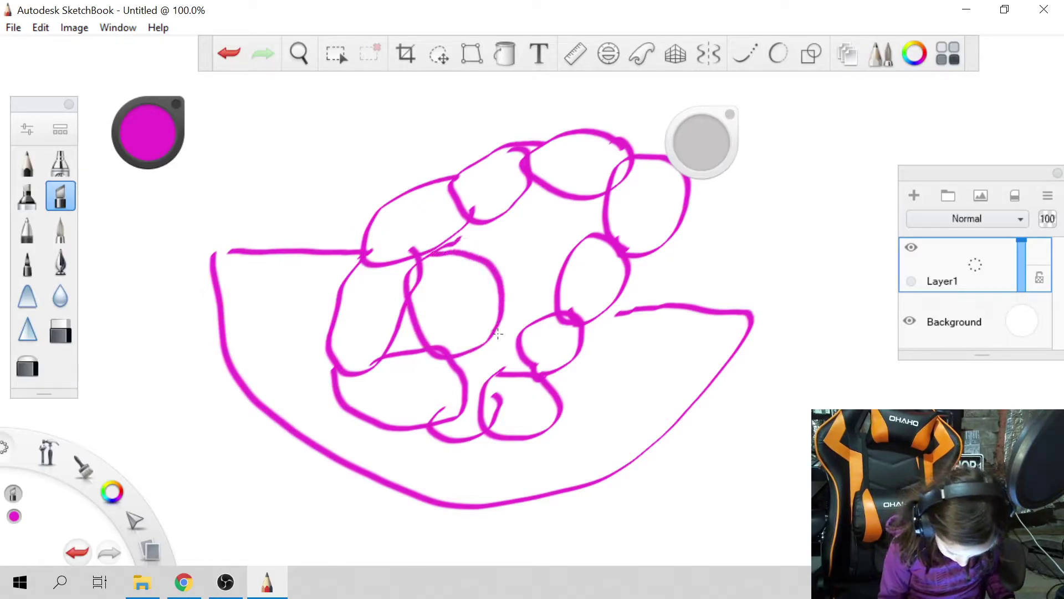
mouse_move(476, 257)
left_mouse_down()
mouse_move(586, 195)
mouse_move(476, 256)
mouse_move(514, 274)
left_mouse_up()
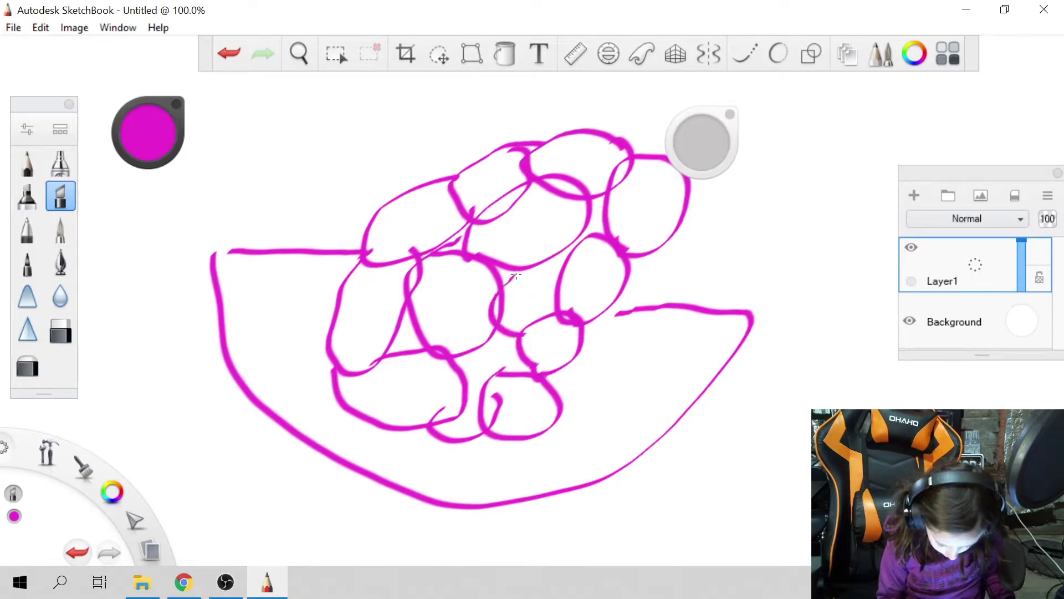
left_click_drag(453, 366, 524, 341)
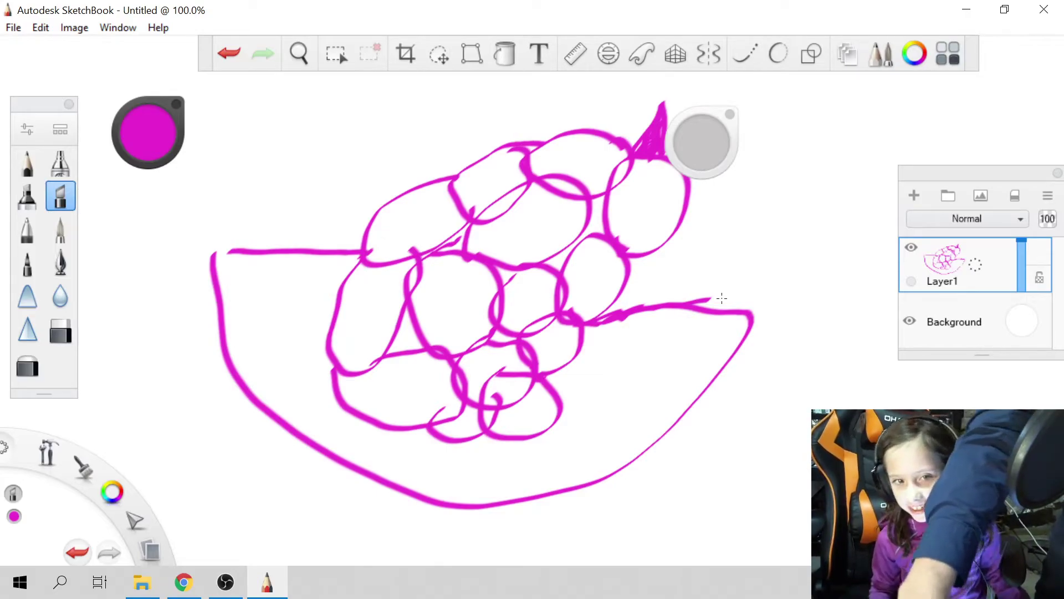
Discard the magenta drawing without saving to get a blank canvas
key("ctrl+n")
key("Tab")
key("Return")
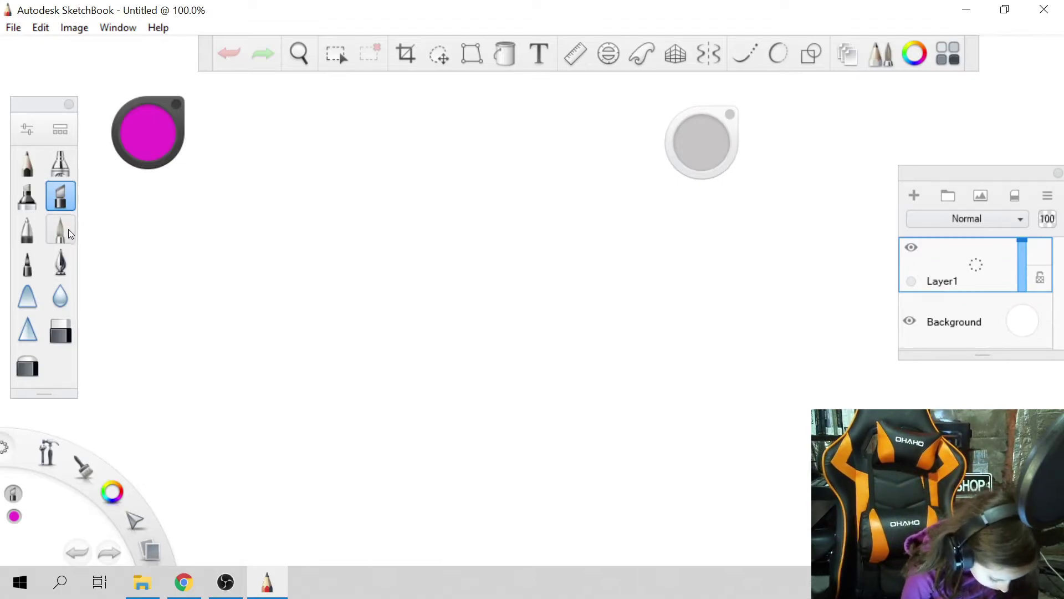
Switch to a softer brush, test it with faint orange strokes, then set the colour to red
left_click(64, 155)
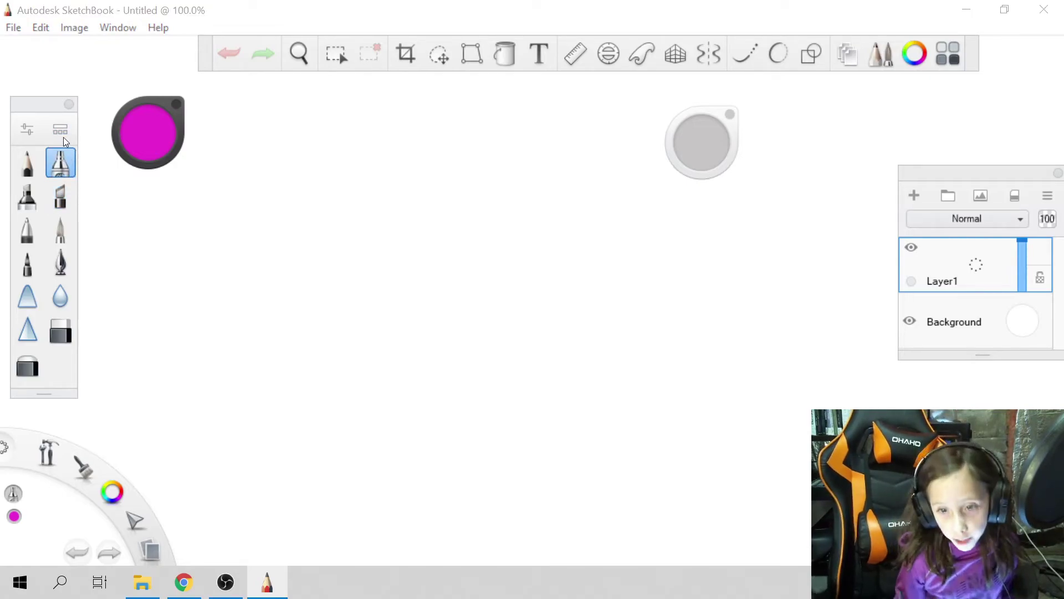
left_click(140, 145)
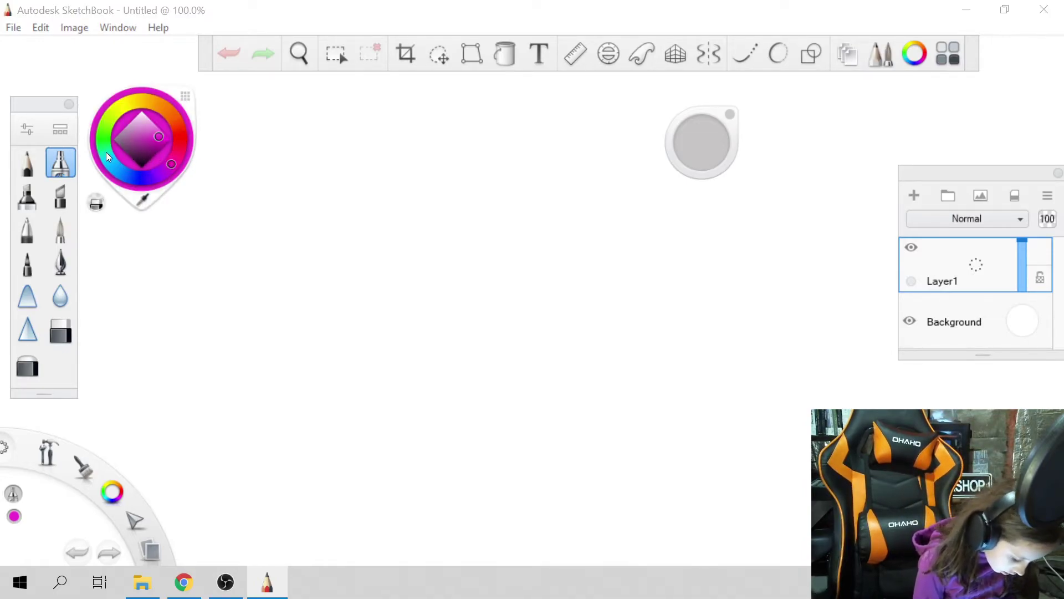
left_click(152, 103)
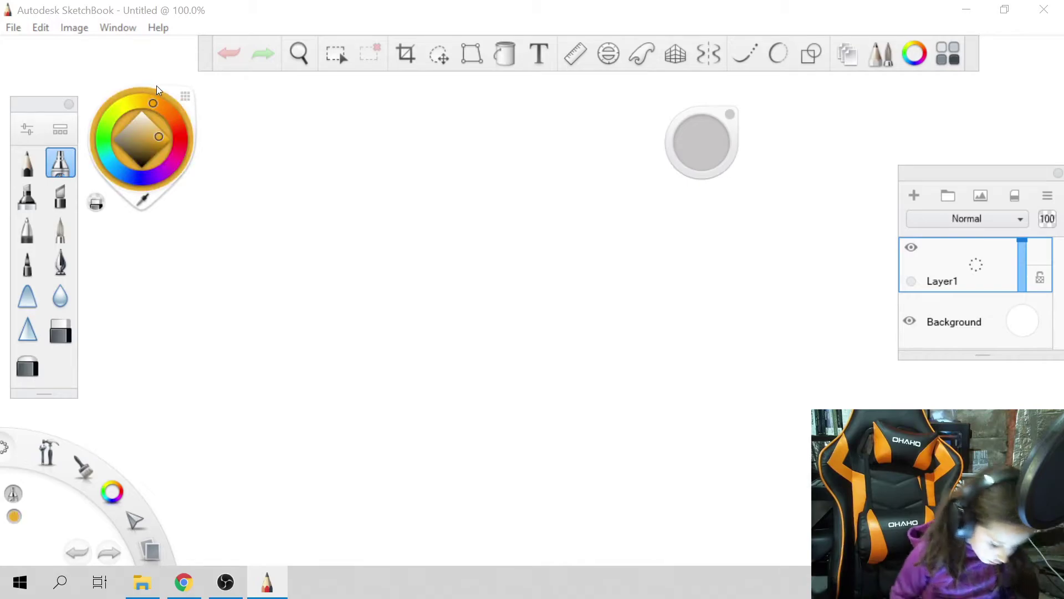
left_click_drag(319, 229, 391, 266)
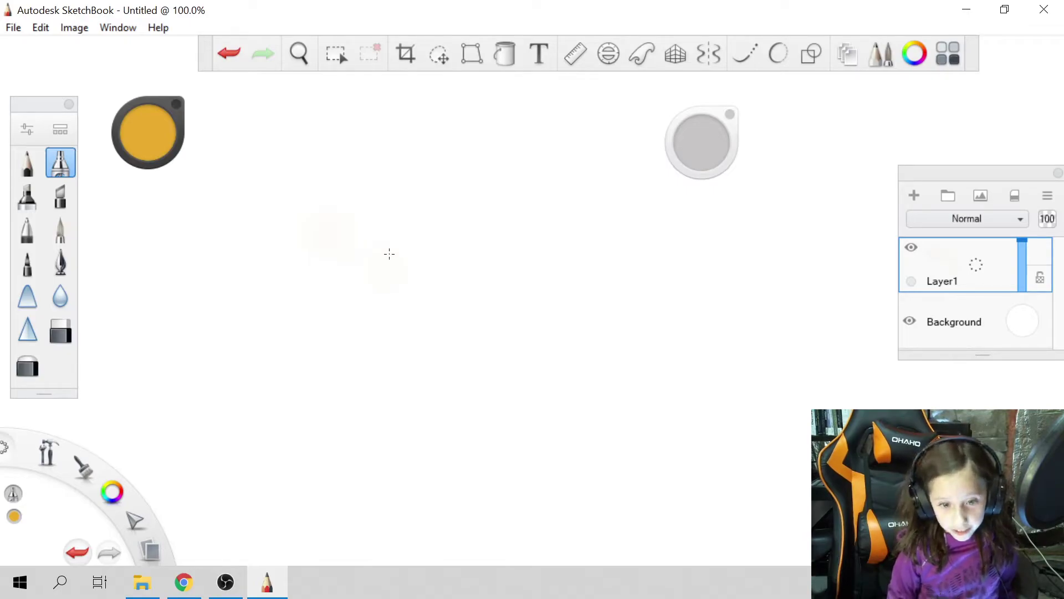
left_click_drag(389, 254, 373, 311)
left_click(156, 147)
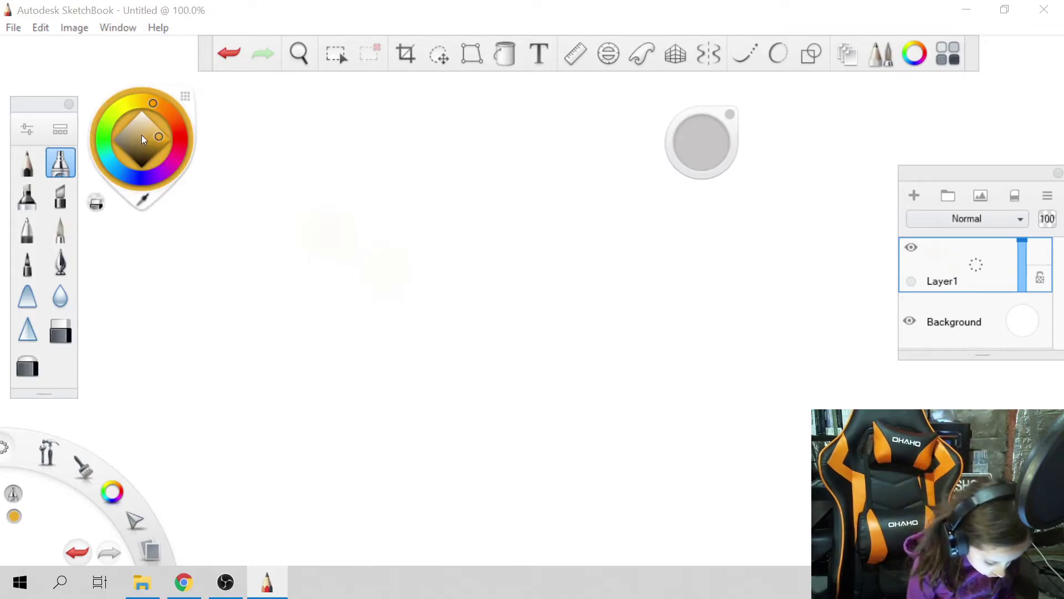
left_click(180, 136)
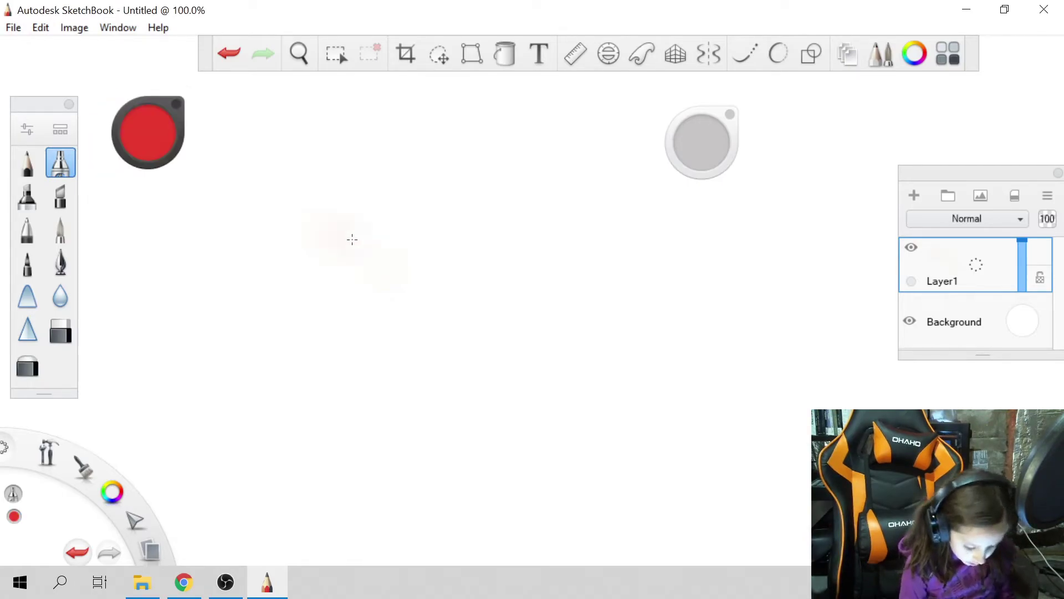
Lay down soft red strokes, switch to the broad marker, and fill a slanted red block
left_click_drag(351, 240, 445, 354)
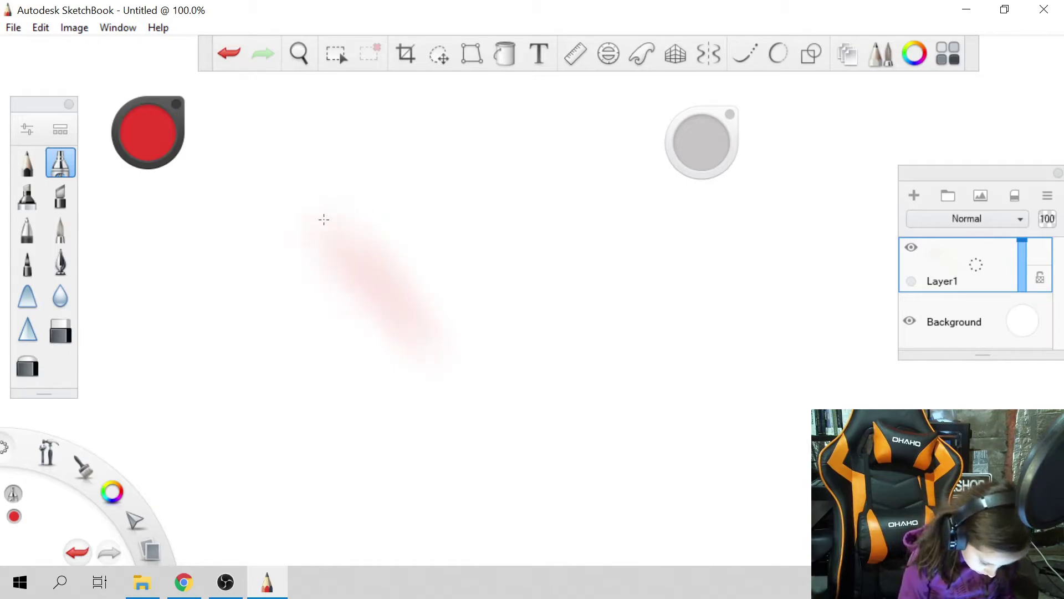
mouse_move(324, 219)
left_mouse_down()
mouse_move(454, 416)
mouse_move(373, 270)
left_mouse_up()
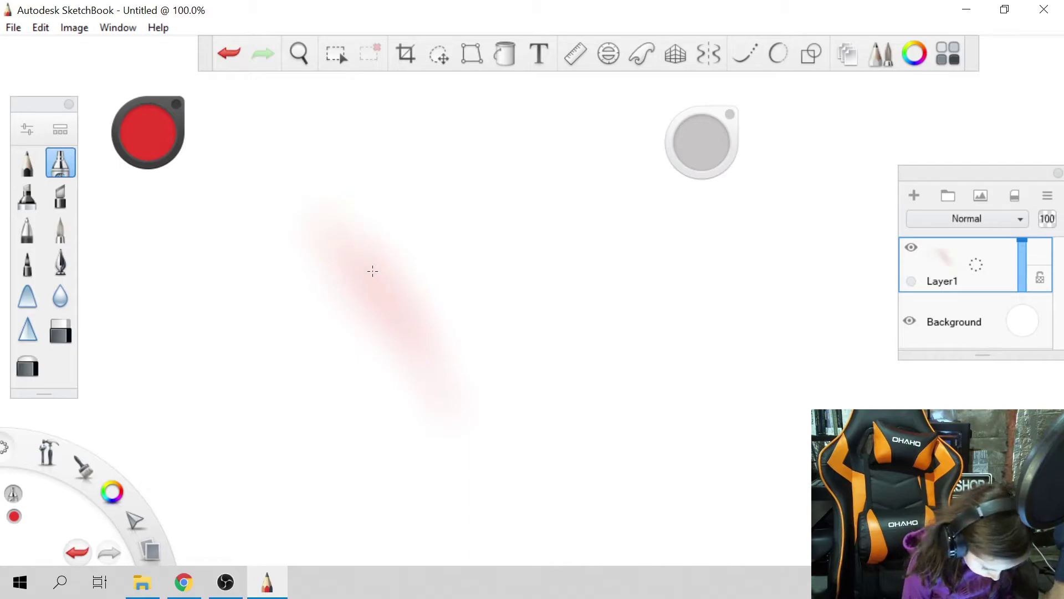
left_click(57, 236)
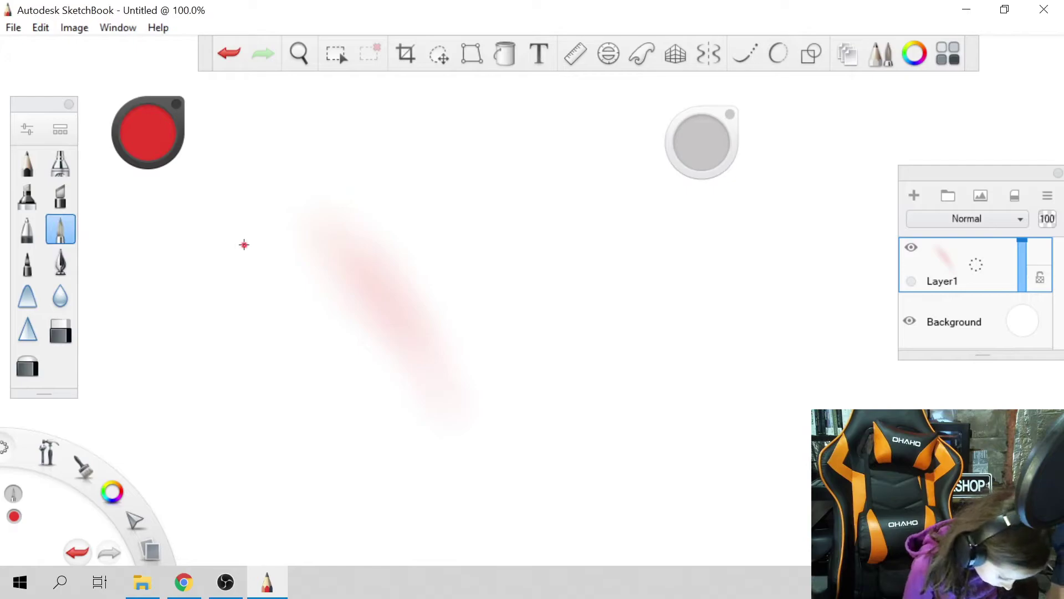
left_click(35, 190)
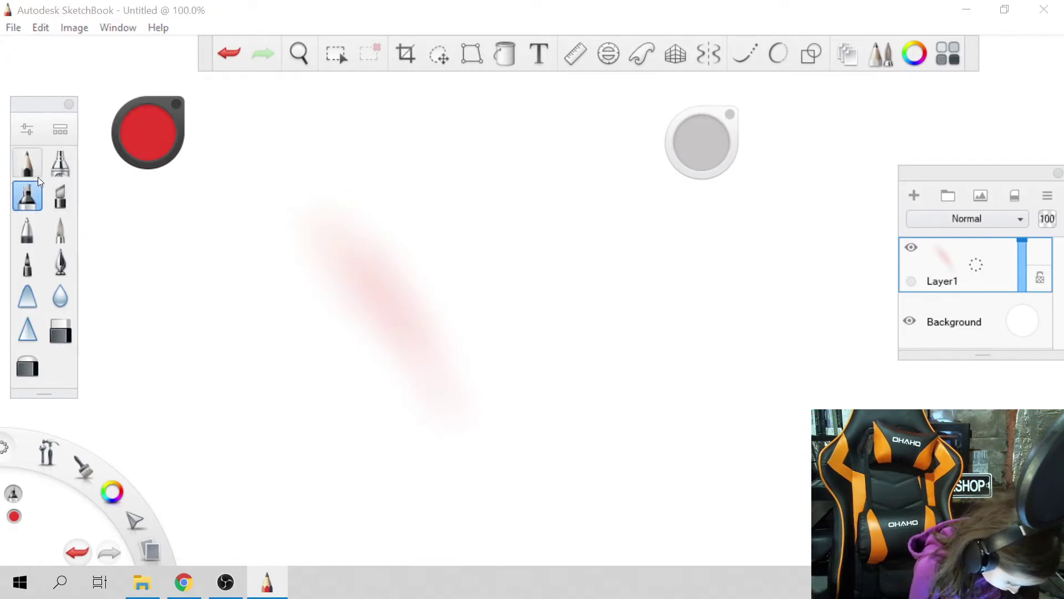
mouse_move(333, 245)
left_mouse_down()
mouse_move(449, 369)
mouse_move(520, 342)
mouse_move(440, 225)
mouse_move(395, 199)
mouse_move(329, 244)
left_mouse_up()
mouse_move(393, 248)
left_mouse_down()
mouse_move(399, 229)
mouse_move(366, 274)
mouse_move(432, 233)
mouse_move(415, 283)
mouse_move(449, 250)
mouse_move(382, 295)
mouse_move(383, 247)
mouse_move(350, 218)
mouse_move(383, 247)
left_mouse_up()
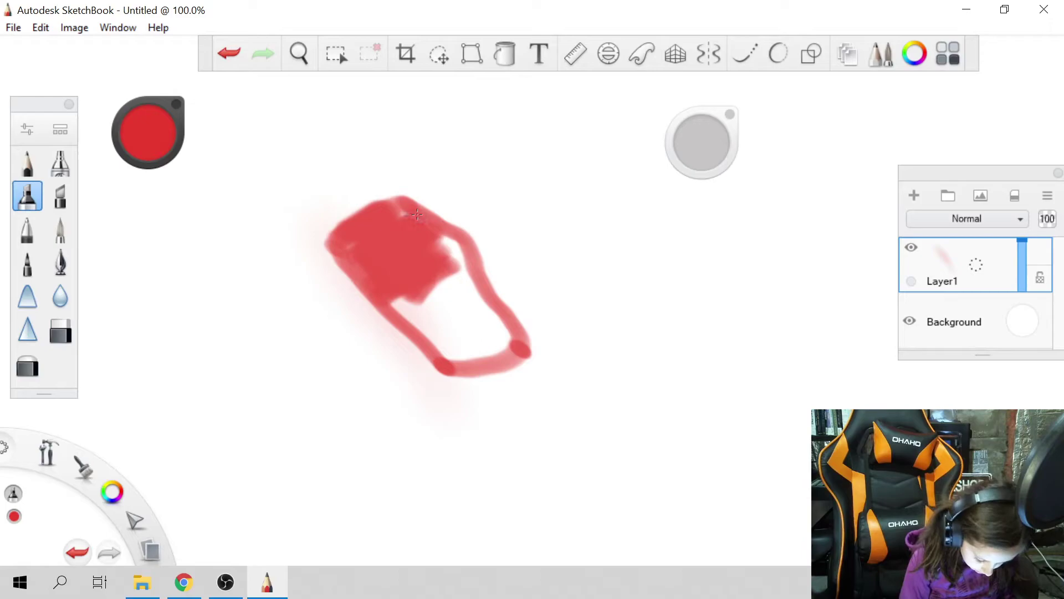
mouse_move(396, 300)
left_mouse_down()
mouse_move(450, 279)
mouse_move(466, 291)
mouse_move(486, 257)
mouse_move(449, 241)
mouse_move(413, 307)
mouse_move(483, 299)
mouse_move(498, 362)
mouse_move(466, 320)
mouse_move(474, 366)
mouse_move(480, 299)
mouse_move(448, 332)
mouse_move(428, 308)
mouse_move(407, 322)
left_mouse_up()
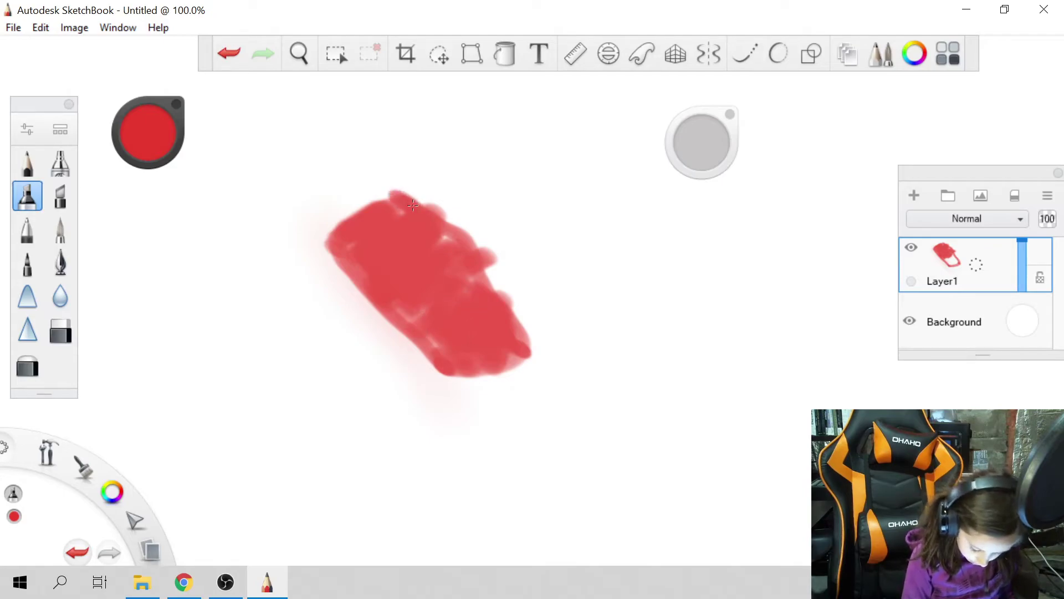
mouse_move(412, 205)
left_mouse_down()
mouse_move(503, 286)
mouse_move(513, 329)
left_mouse_up()
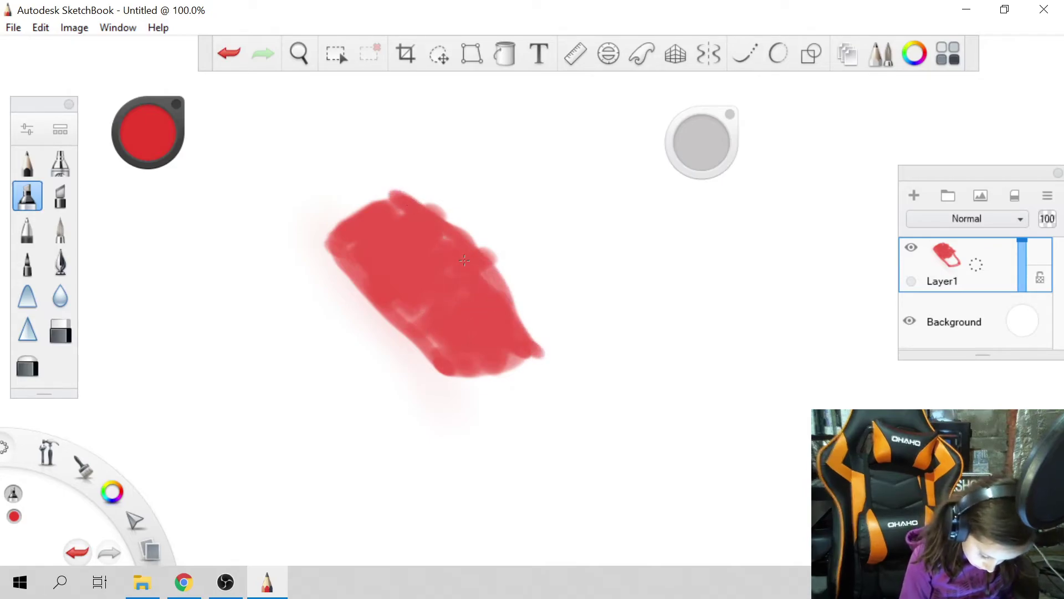
Switch to orange, outline a block right of the red one and begin filling it
left_click(137, 151)
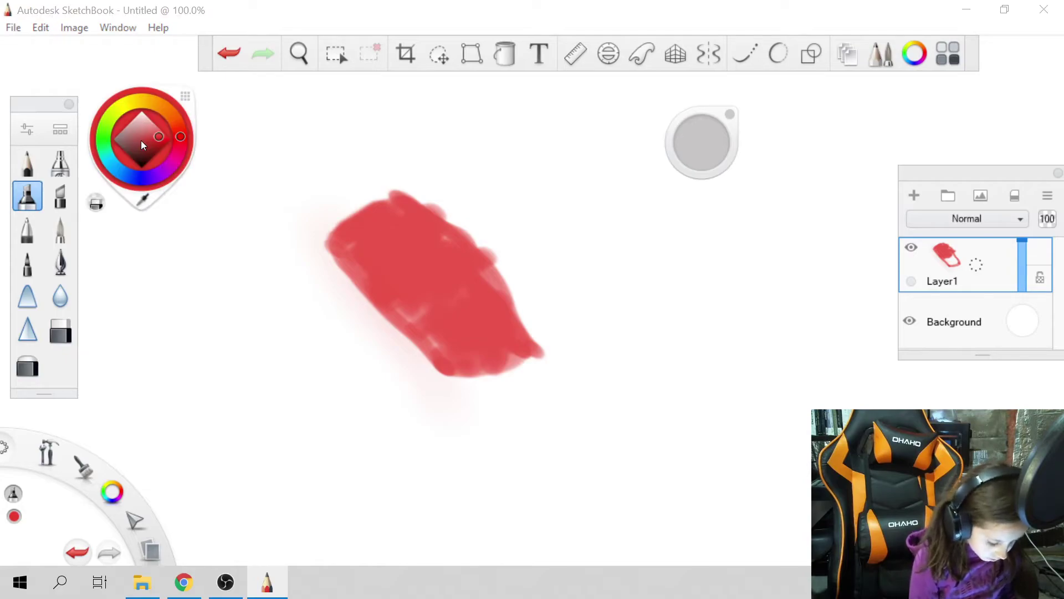
left_click(172, 119)
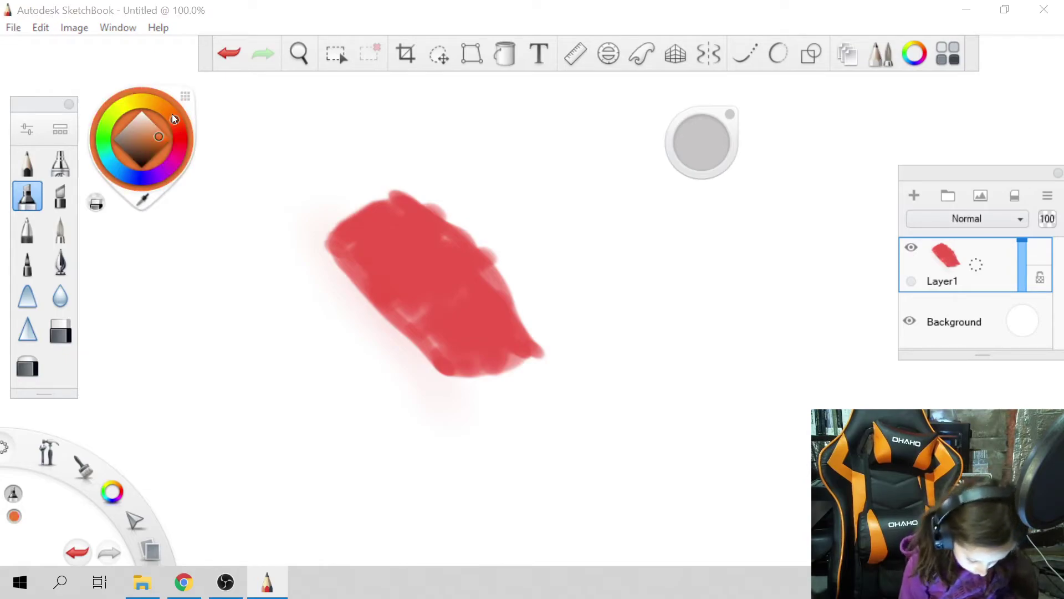
mouse_move(402, 190)
left_mouse_down()
mouse_move(512, 127)
mouse_move(574, 181)
mouse_move(645, 302)
mouse_move(538, 354)
mouse_move(624, 296)
mouse_move(591, 300)
mouse_move(536, 341)
mouse_move(619, 279)
mouse_move(541, 312)
mouse_move(612, 258)
mouse_move(524, 300)
left_mouse_up()
left_click_drag(582, 247, 510, 310)
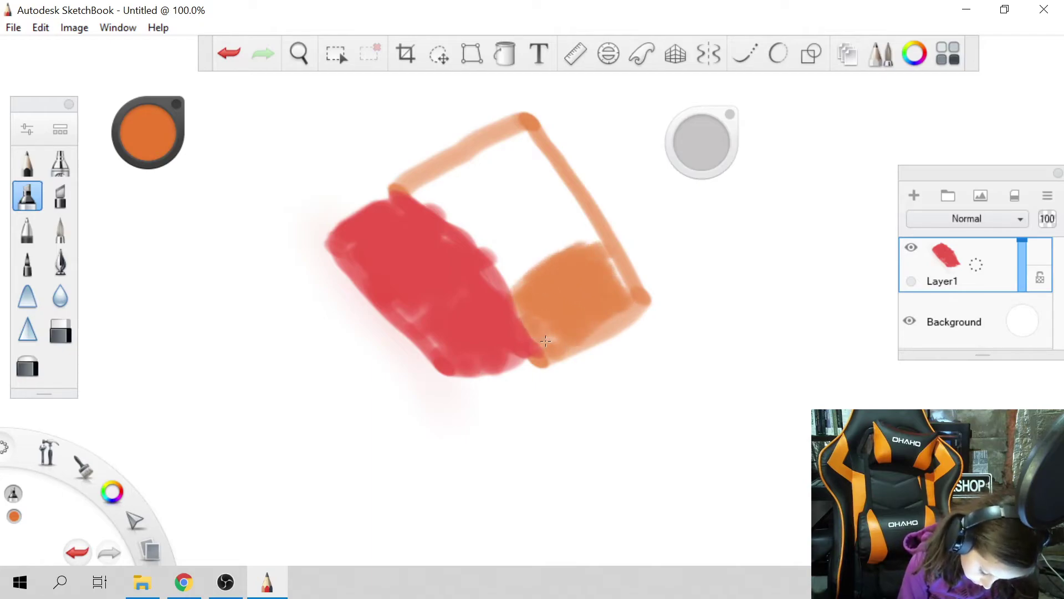
left_click_drag(610, 234, 507, 287)
mouse_move(582, 216)
left_mouse_down()
mouse_move(507, 275)
mouse_move(486, 266)
left_mouse_up()
Fill the orange block's top, closing the white gaps along its upper edge
left_click_drag(528, 221, 484, 249)
left_click_drag(574, 193, 474, 246)
mouse_move(562, 174)
left_mouse_down()
mouse_move(470, 242)
mouse_move(502, 195)
mouse_move(444, 223)
mouse_move(457, 236)
left_mouse_up()
mouse_move(536, 149)
left_mouse_down()
mouse_move(436, 220)
mouse_move(465, 191)
left_mouse_up()
left_click_drag(537, 130, 416, 195)
left_click_drag(457, 166, 411, 207)
left_click(145, 131)
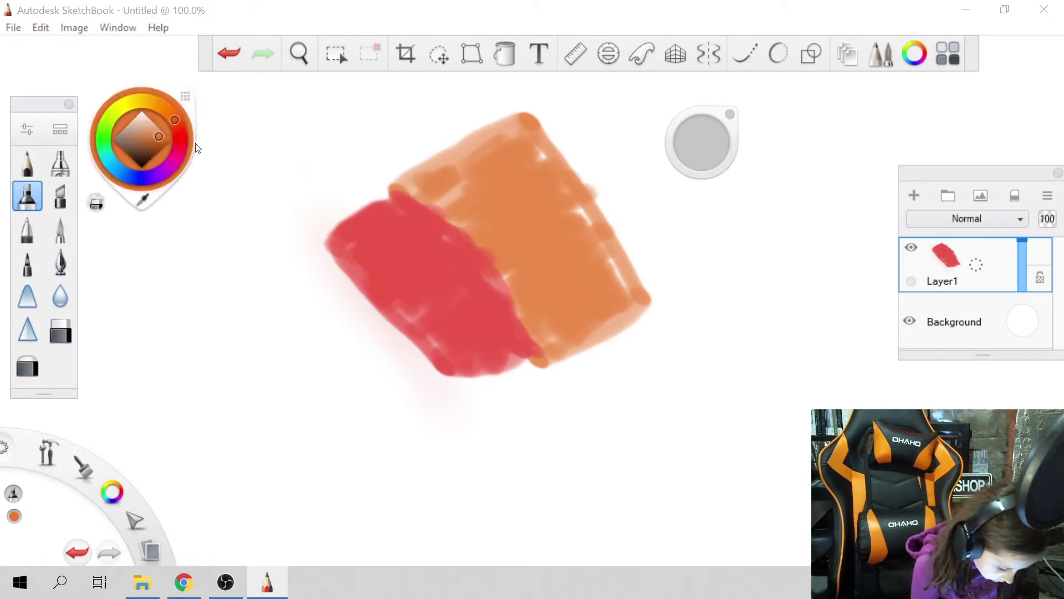
Switch back to red and outline and fill a third block beyond the orange stripe
left_click(178, 137)
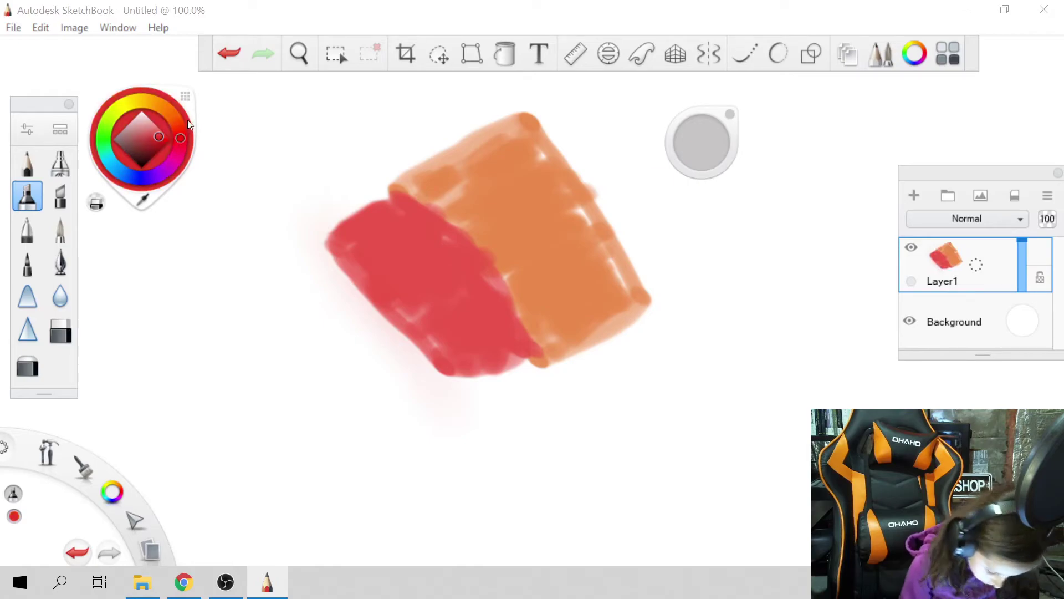
mouse_move(541, 124)
left_mouse_down()
mouse_move(623, 91)
mouse_move(735, 259)
mouse_move(703, 289)
mouse_move(649, 304)
left_mouse_up()
mouse_move(573, 142)
left_mouse_down()
mouse_move(610, 187)
mouse_move(615, 216)
left_mouse_up()
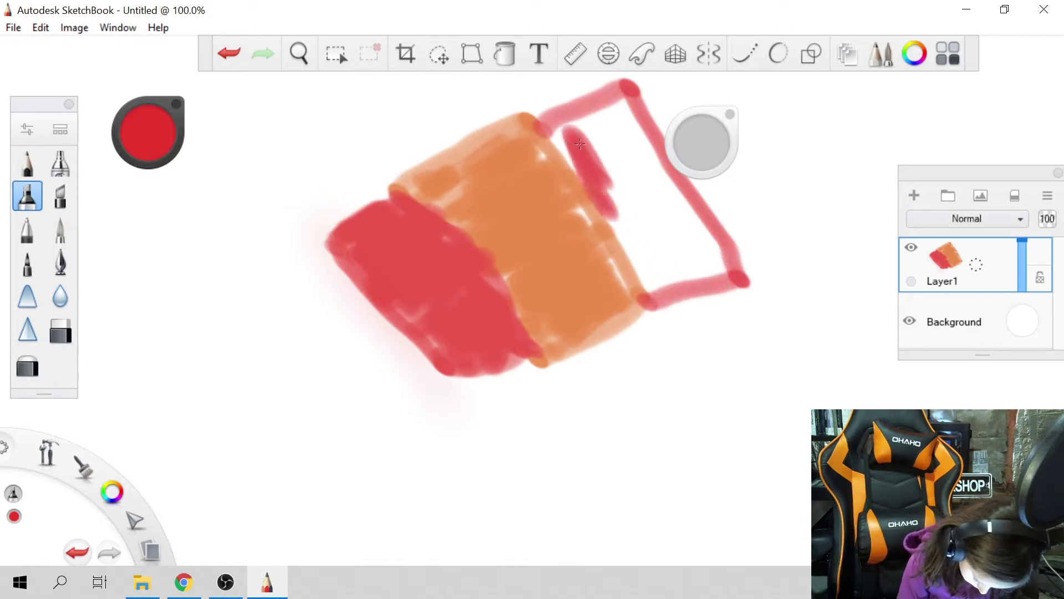
left_click_drag(556, 125, 653, 245)
mouse_move(616, 208)
left_mouse_down()
mouse_move(665, 266)
mouse_move(657, 283)
mouse_move(723, 270)
mouse_move(633, 285)
mouse_move(732, 245)
mouse_move(665, 241)
mouse_move(652, 223)
mouse_move(698, 216)
mouse_move(715, 234)
mouse_move(645, 179)
mouse_move(619, 126)
mouse_move(632, 112)
mouse_move(602, 96)
mouse_move(582, 137)
mouse_move(583, 125)
mouse_move(611, 143)
left_mouse_up()
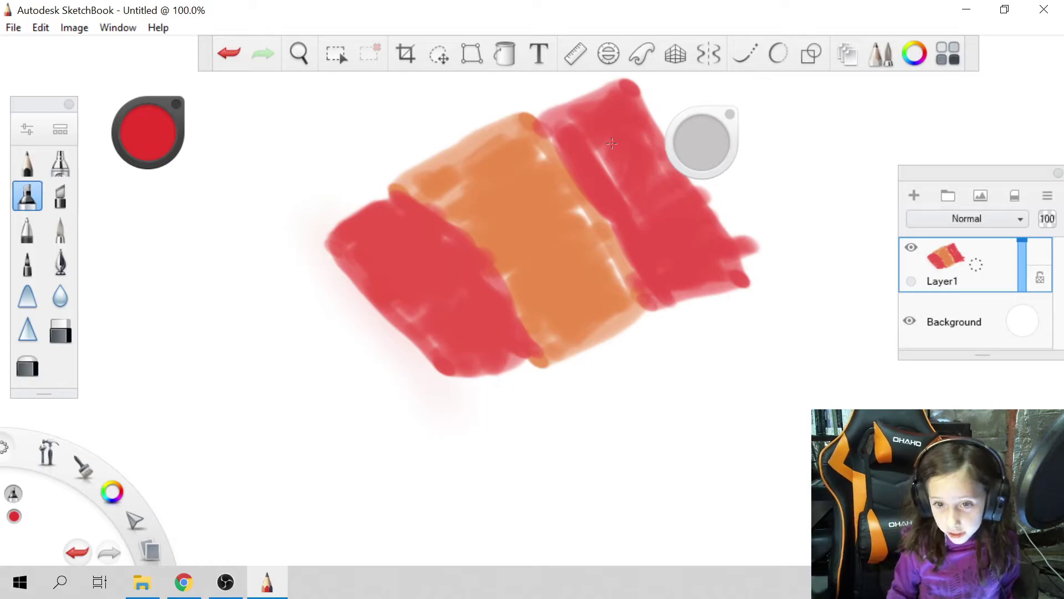
left_click(124, 130)
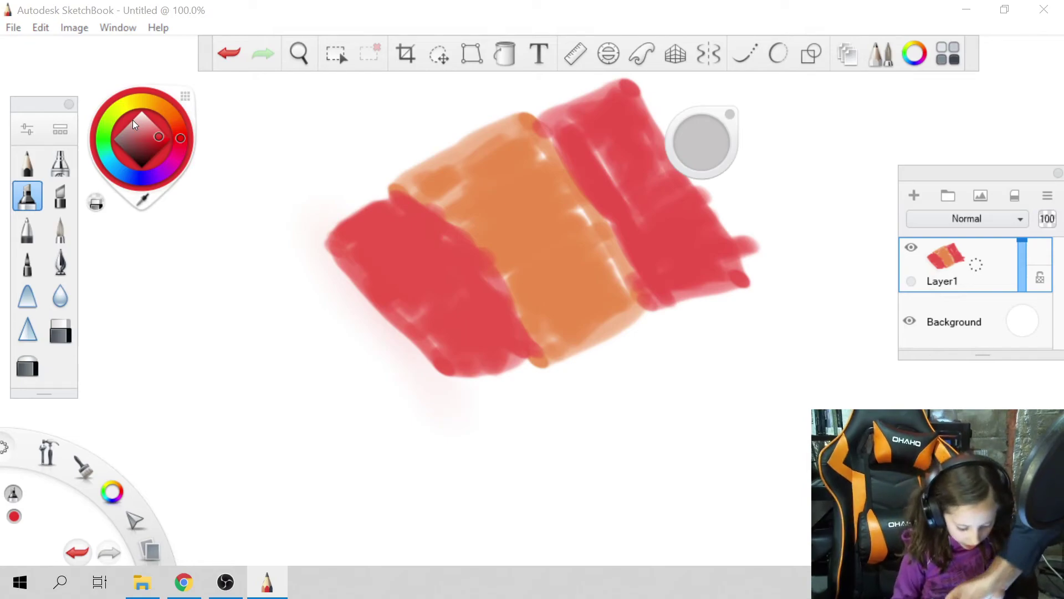
Pick a dark brown on the wheel, try a test stroke, then undo it
left_click(165, 107)
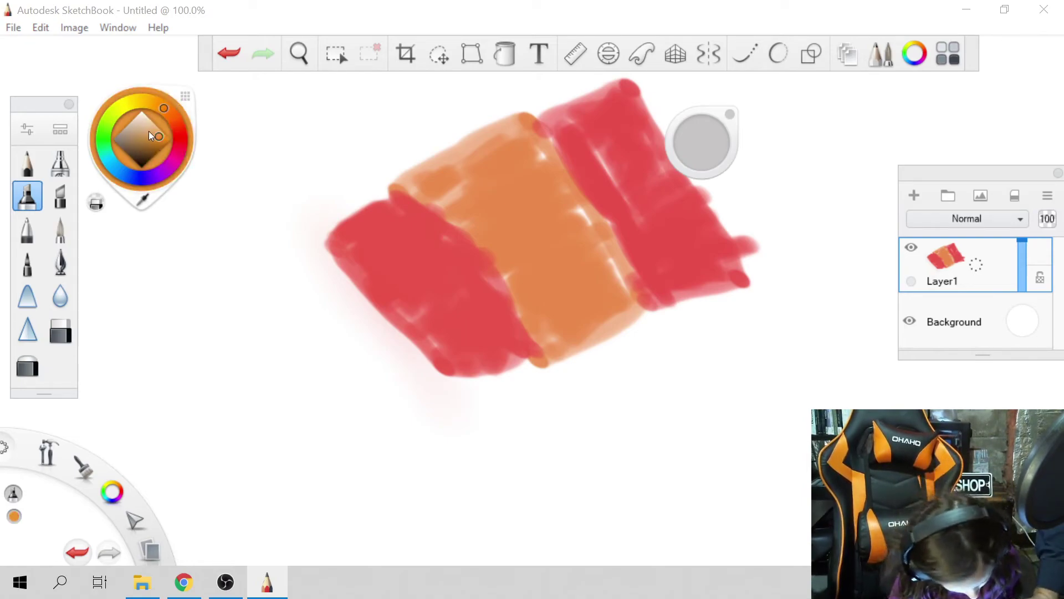
mouse_move(149, 130)
left_mouse_down()
mouse_move(147, 155)
mouse_move(138, 152)
mouse_move(145, 147)
left_mouse_up()
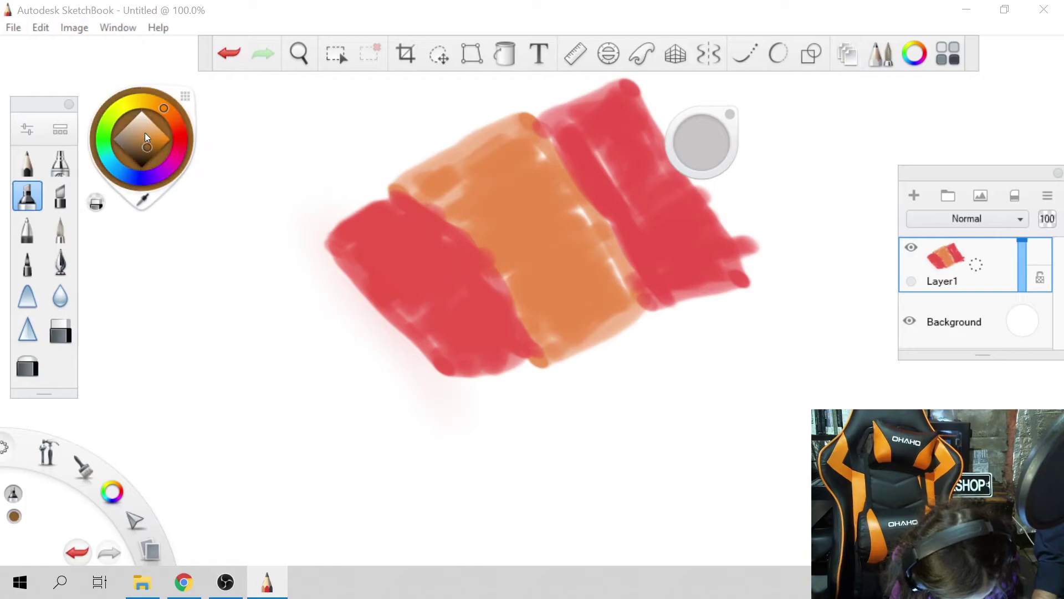
left_click_drag(260, 239, 305, 312)
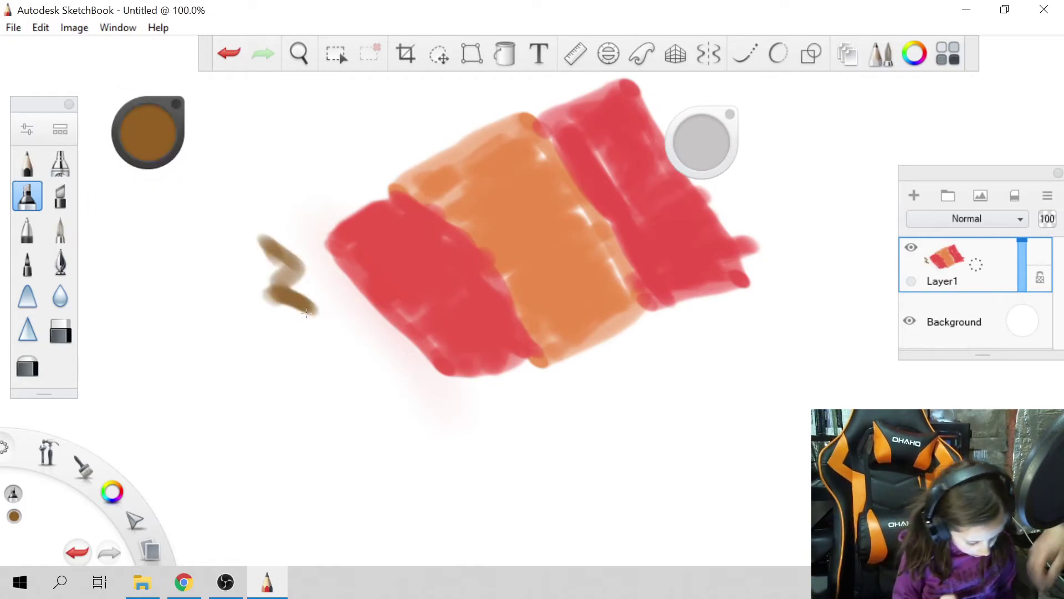
key("e")
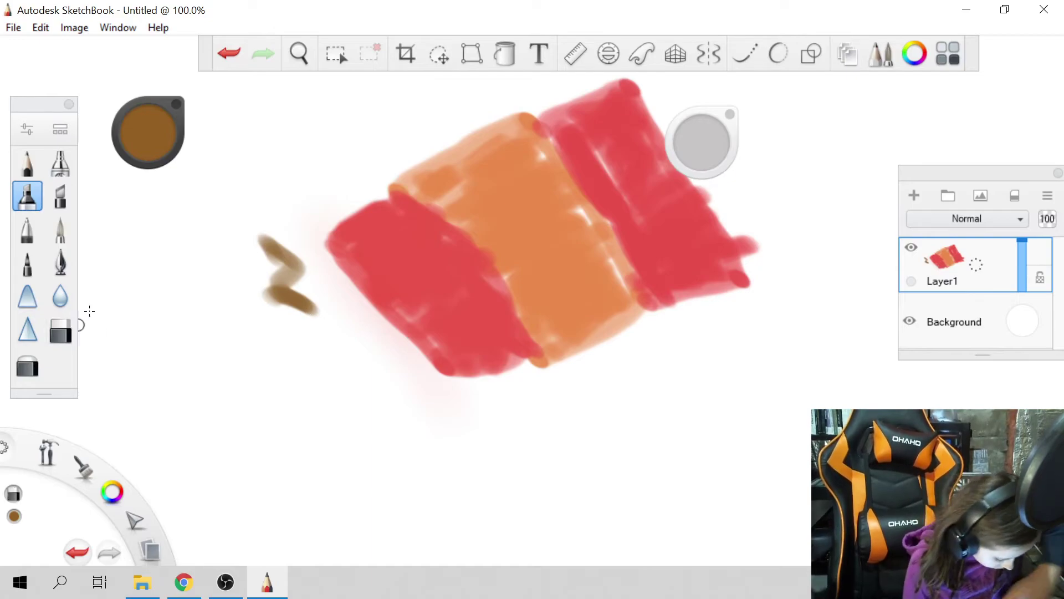
left_click(225, 52)
left_click(220, 51)
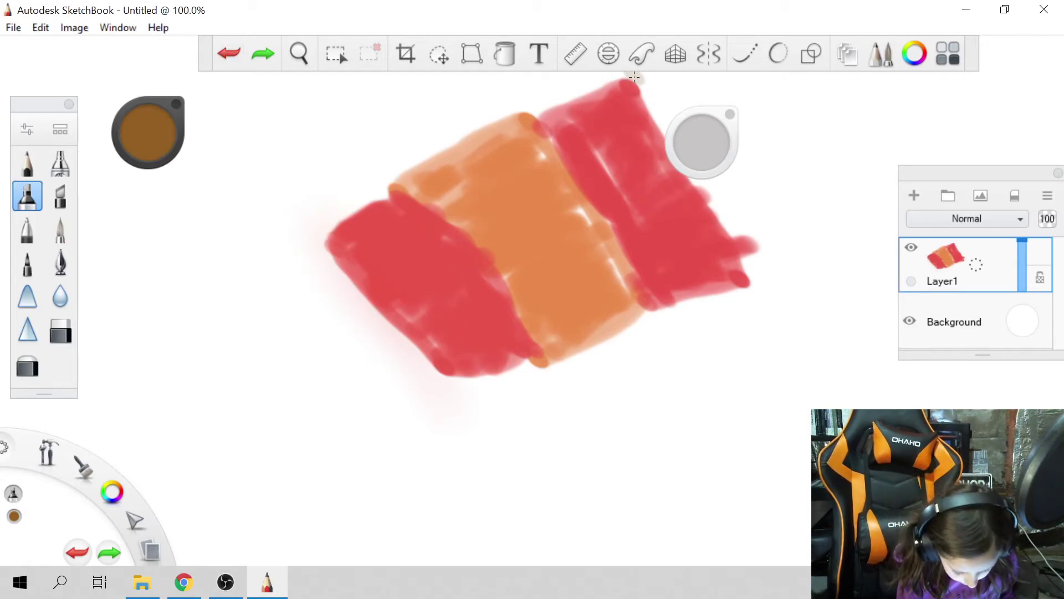
Outline a brown end past the last red stripe and fill every white gap
mouse_move(637, 84)
left_mouse_down()
mouse_move(774, 77)
mouse_move(820, 167)
mouse_move(796, 250)
mouse_move(726, 270)
left_mouse_up()
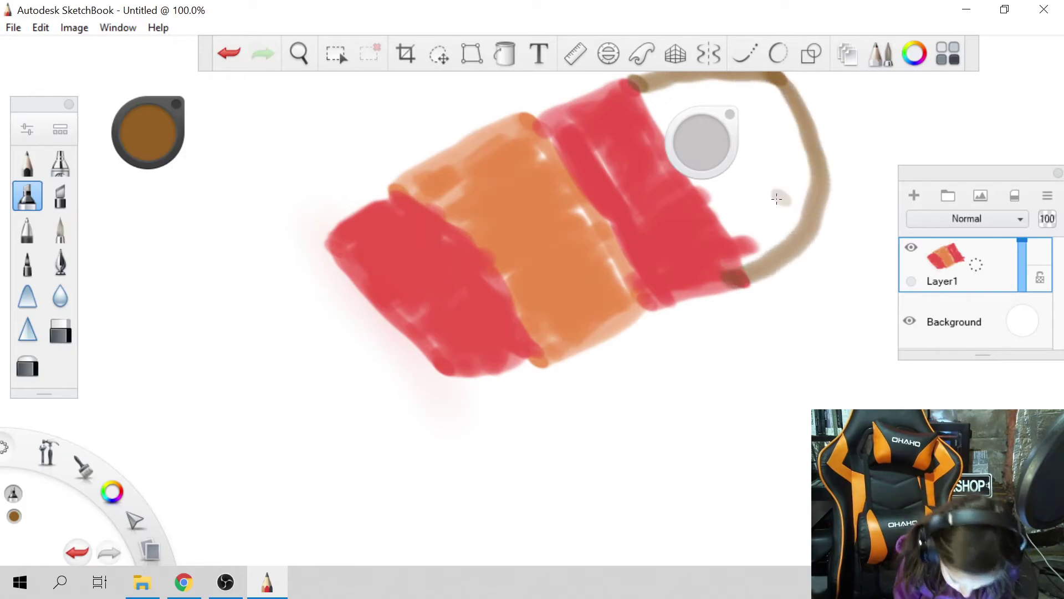
mouse_move(777, 197)
left_mouse_down()
mouse_move(795, 224)
mouse_move(748, 261)
mouse_move(807, 195)
mouse_move(780, 229)
left_mouse_up()
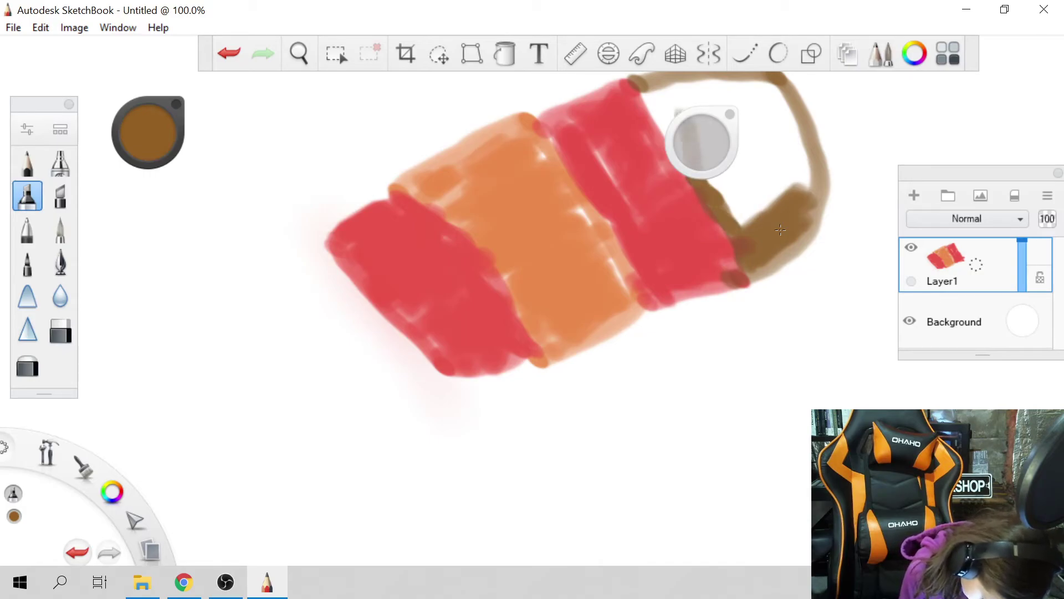
left_click_drag(685, 116, 667, 98)
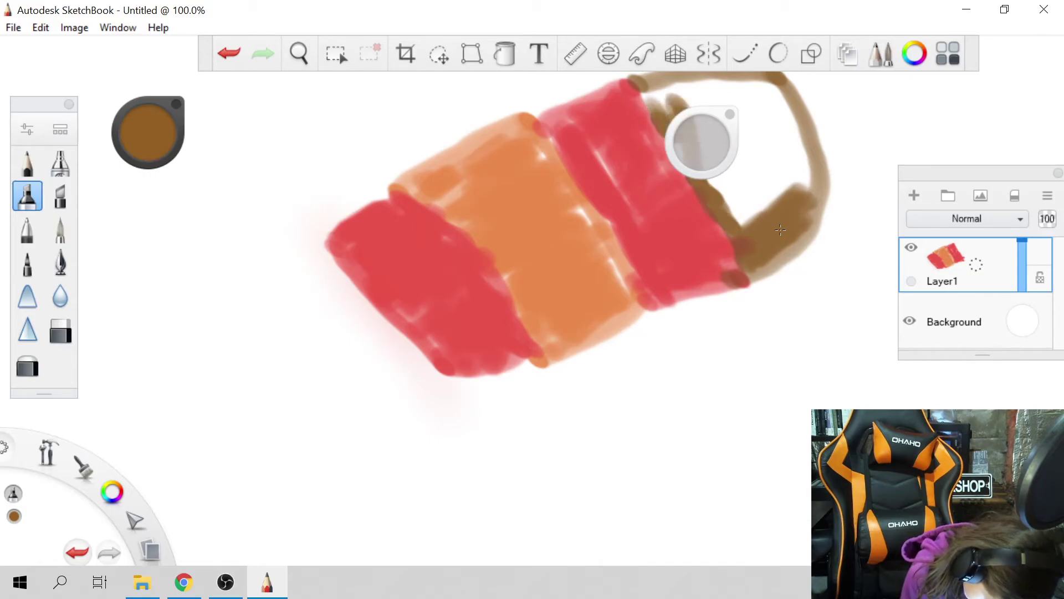
mouse_move(708, 82)
left_mouse_down()
mouse_move(664, 101)
mouse_move(777, 93)
mouse_move(723, 92)
mouse_move(800, 146)
mouse_move(823, 200)
mouse_move(802, 250)
mouse_move(744, 287)
left_mouse_up()
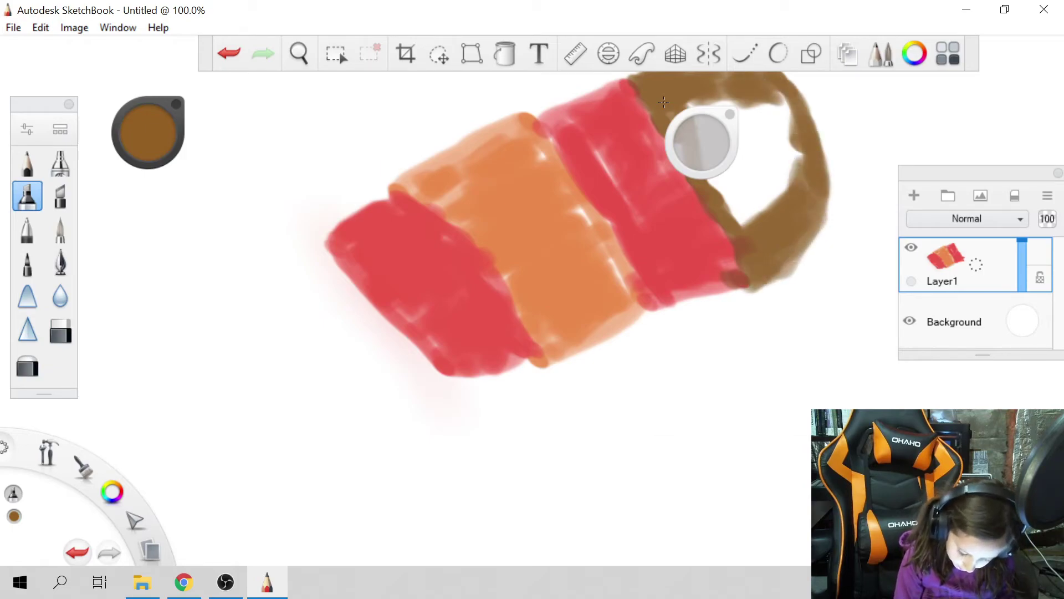
left_click_drag(799, 146, 792, 188)
left_click_drag(785, 112, 780, 199)
left_click_drag(789, 75, 773, 187)
mouse_move(765, 109)
left_mouse_down()
mouse_move(752, 220)
mouse_move(771, 201)
left_mouse_up()
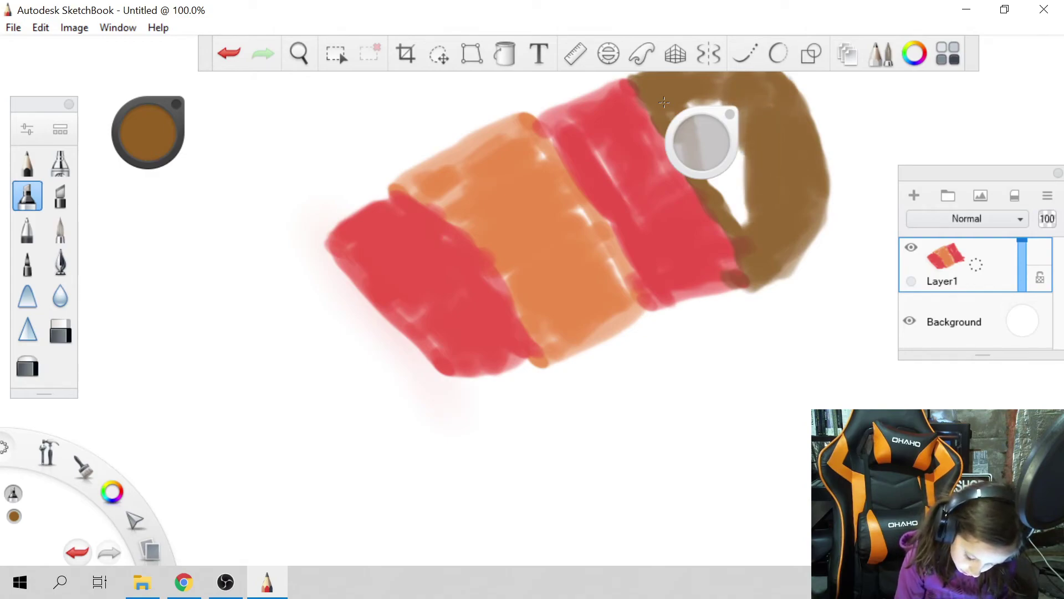
left_click_drag(729, 138, 735, 208)
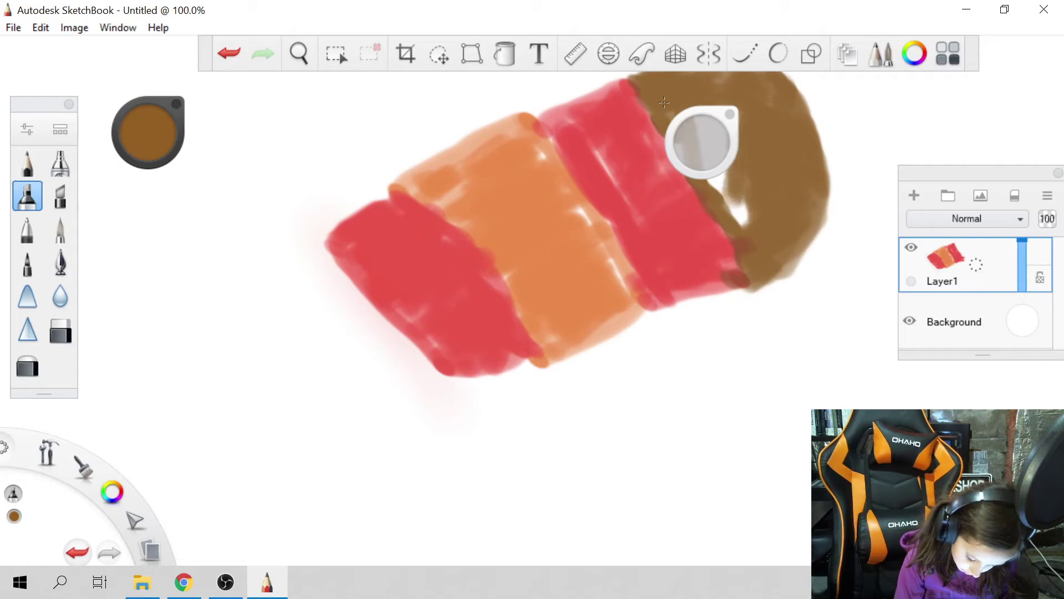
left_click_drag(724, 170, 742, 225)
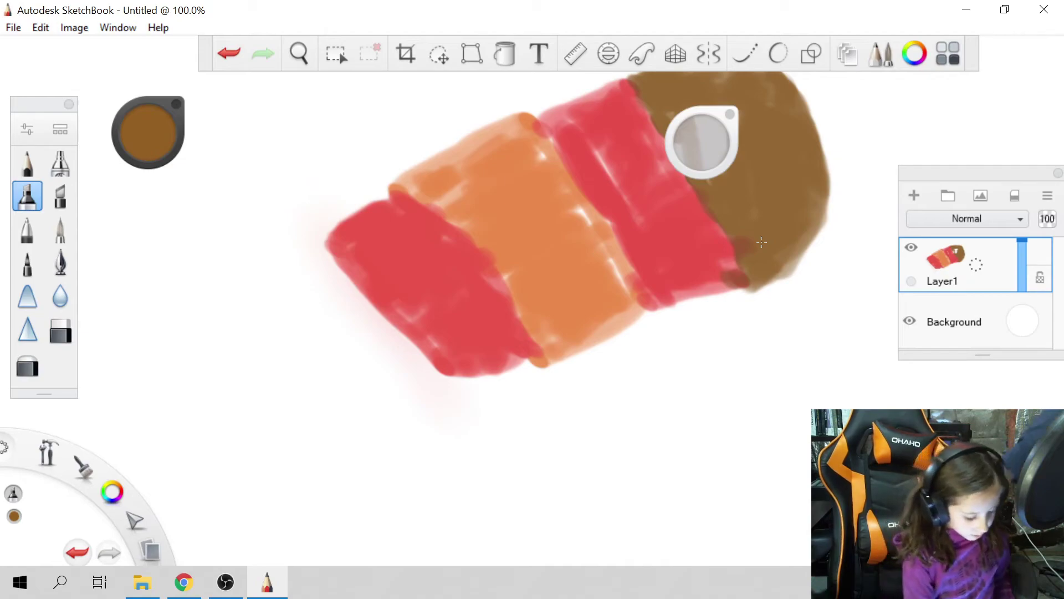
Switch the marker colour to green on the wheel and undo the two stray green marks
left_click(168, 123)
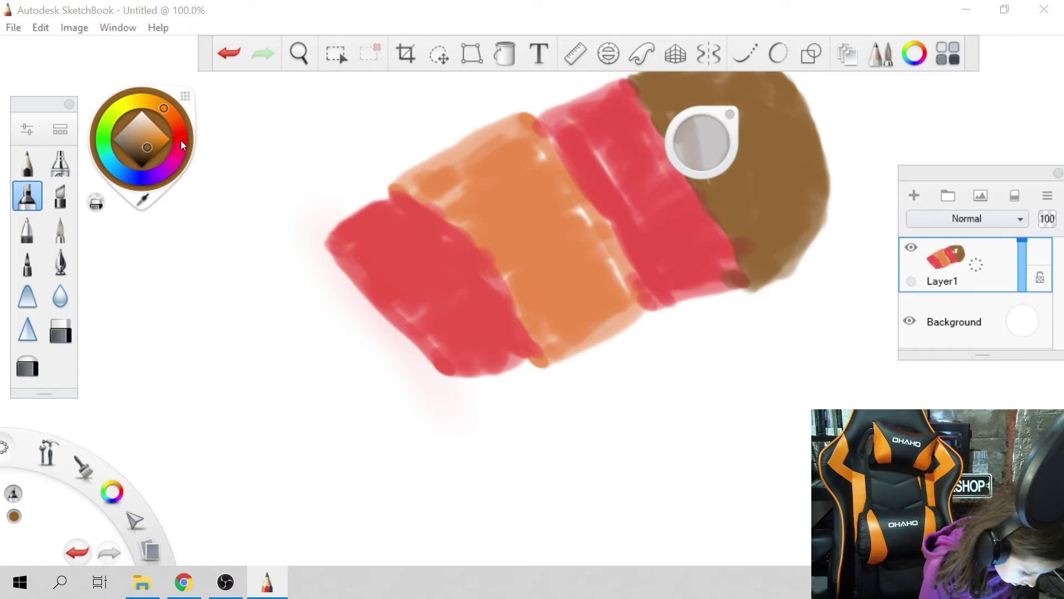
left_click_drag(180, 141, 164, 181)
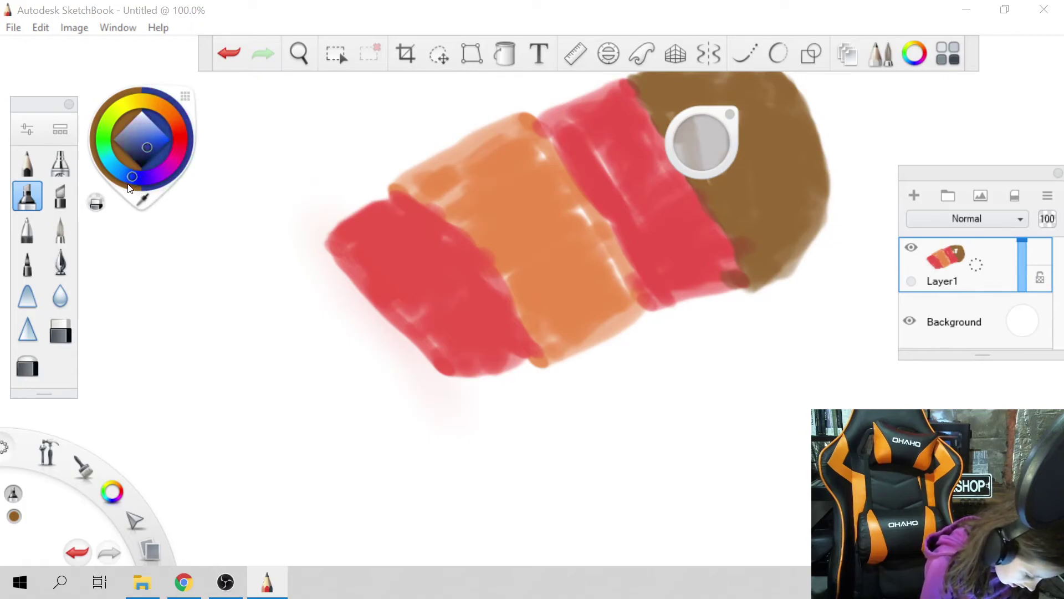
mouse_move(129, 189)
left_mouse_down()
mouse_move(101, 163)
mouse_move(118, 130)
left_mouse_up()
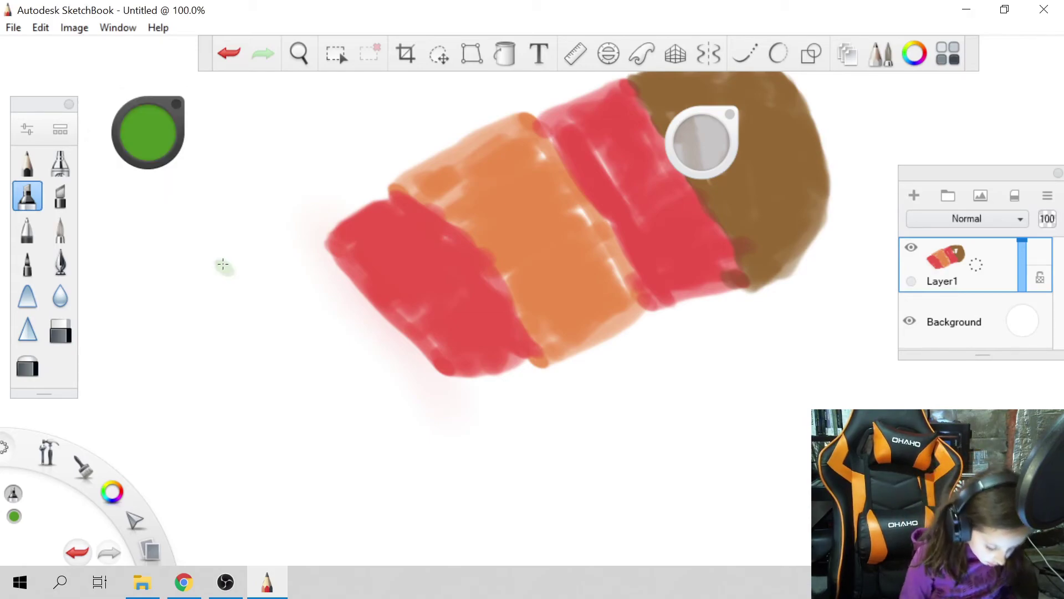
left_click(257, 271)
left_click_drag(317, 253, 324, 256)
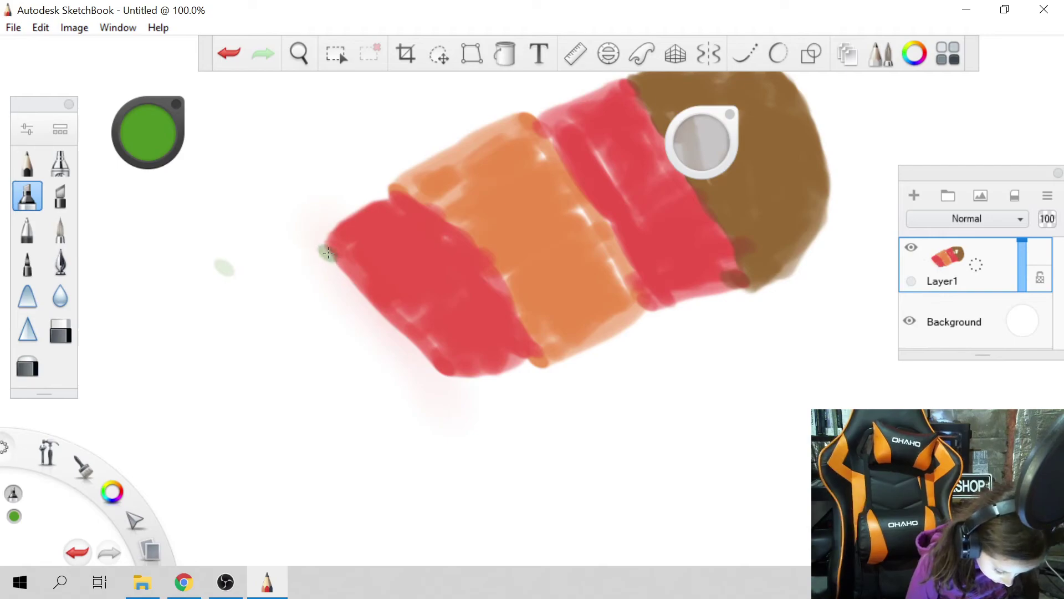
left_click(222, 51)
left_click(222, 50)
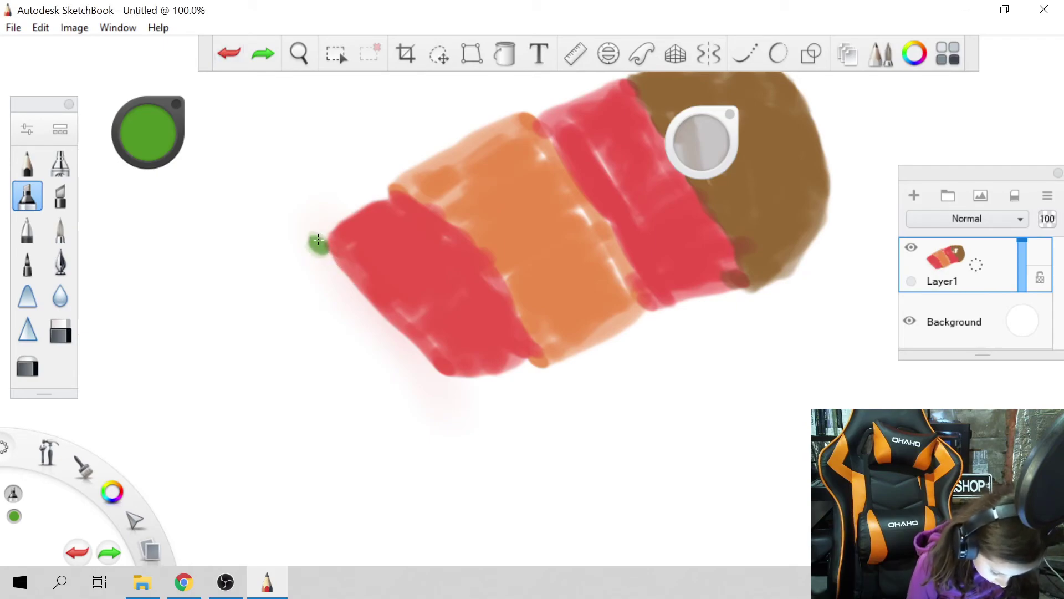
Outline the green end segment beside the red stripe and fill it solid, closing white gaps
mouse_move(318, 242)
left_mouse_down()
mouse_move(280, 314)
mouse_move(321, 389)
mouse_move(416, 411)
mouse_move(451, 363)
left_mouse_up()
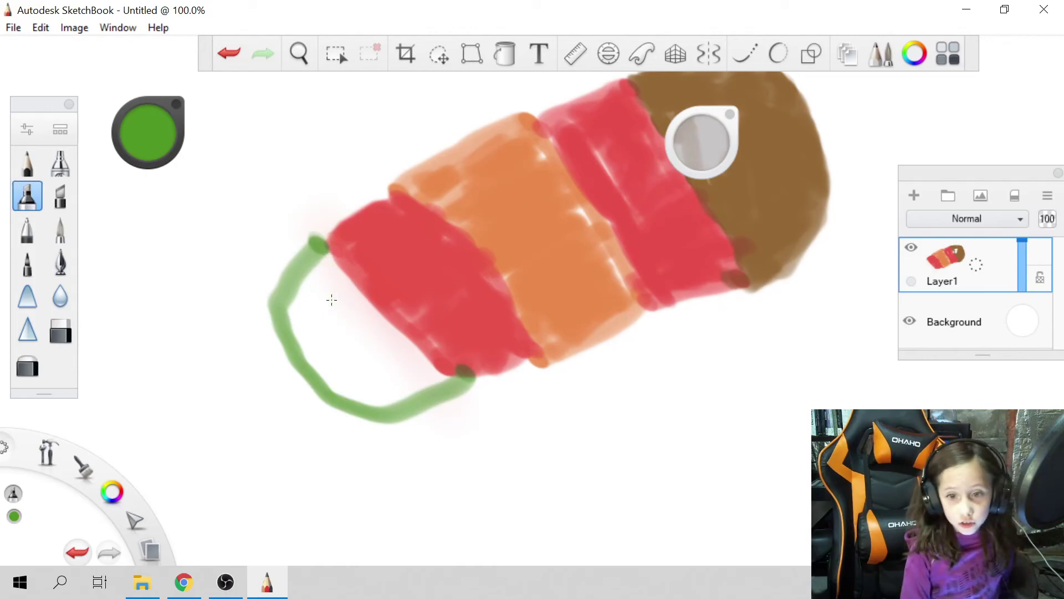
mouse_move(331, 298)
left_mouse_down()
mouse_move(333, 282)
mouse_move(341, 316)
mouse_move(331, 286)
mouse_move(308, 308)
mouse_move(316, 341)
mouse_move(341, 349)
mouse_move(379, 394)
left_mouse_up()
mouse_move(312, 350)
left_mouse_down()
mouse_move(375, 399)
mouse_move(372, 361)
left_mouse_up()
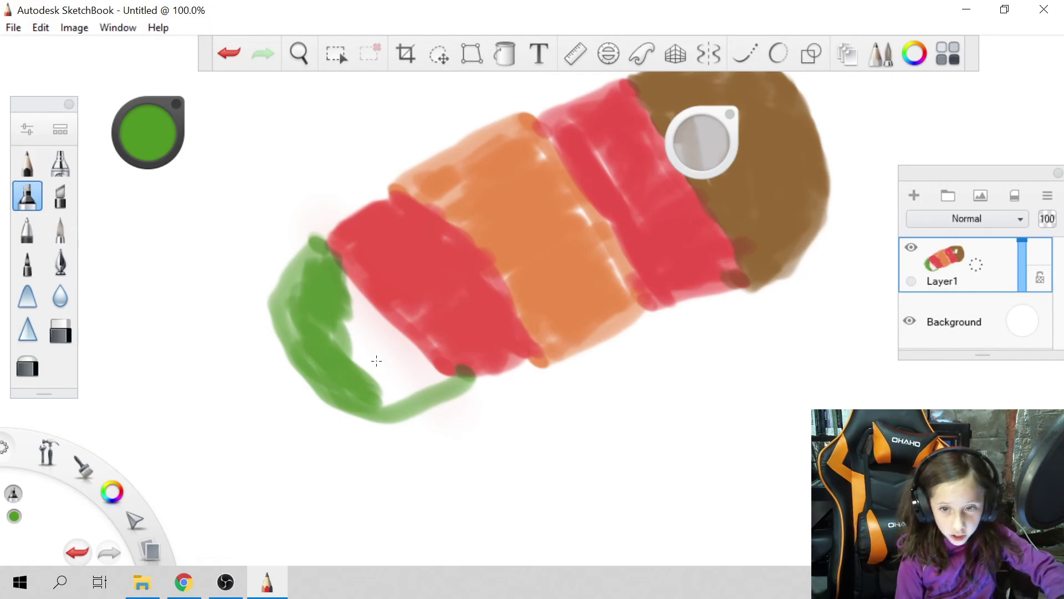
mouse_move(373, 320)
left_mouse_down()
mouse_move(346, 300)
mouse_move(378, 345)
left_mouse_up()
mouse_move(316, 254)
left_mouse_down()
mouse_move(290, 293)
mouse_move(283, 366)
left_mouse_up()
left_click_drag(274, 304, 268, 326)
mouse_move(366, 374)
left_mouse_down()
mouse_move(408, 407)
mouse_move(357, 354)
left_mouse_up()
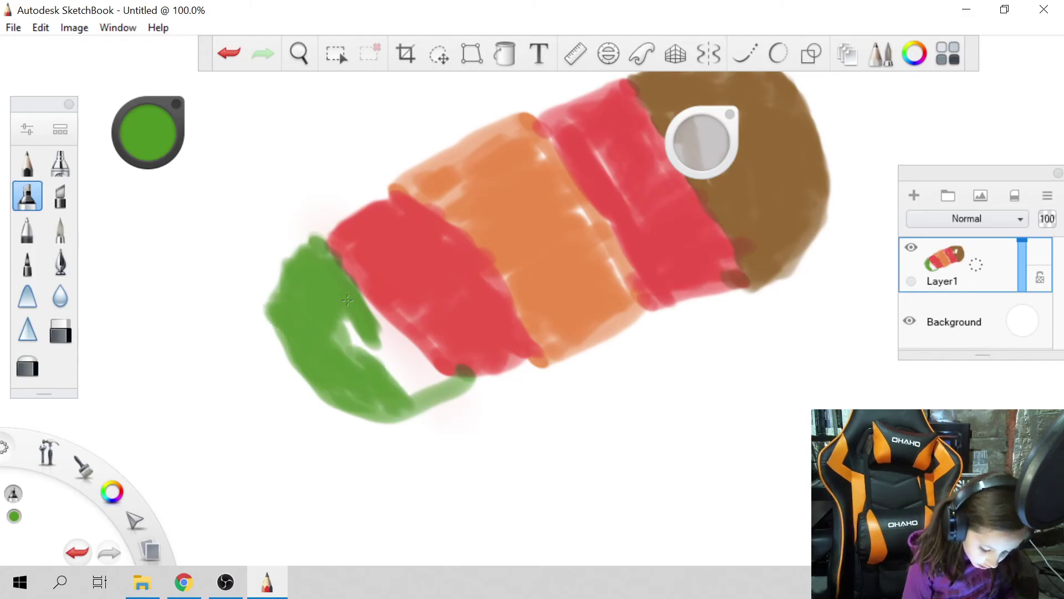
mouse_move(408, 395)
left_mouse_down()
mouse_move(350, 324)
mouse_move(450, 383)
left_mouse_up()
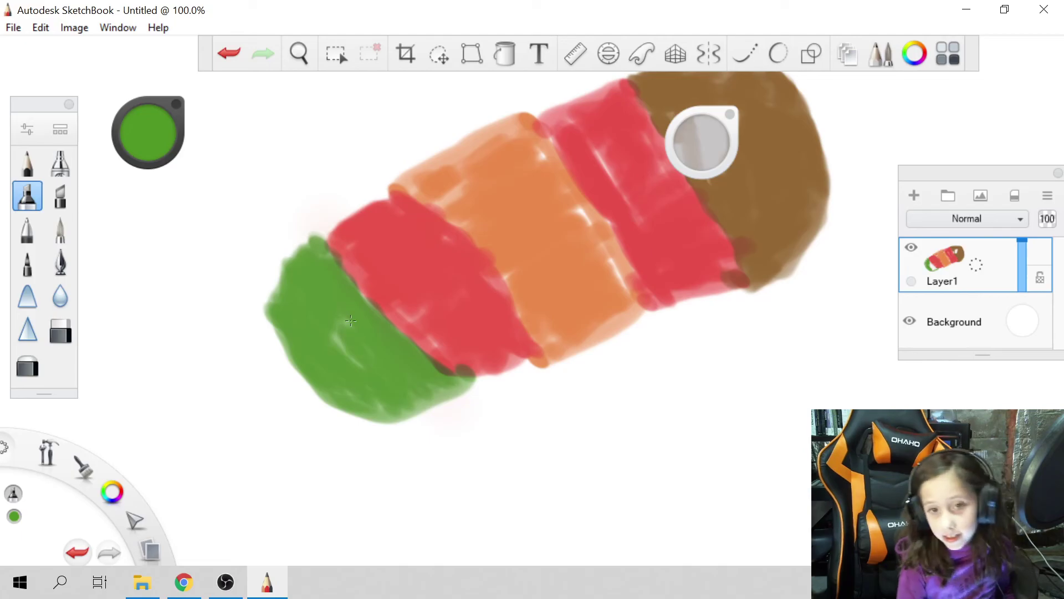
left_click(150, 130)
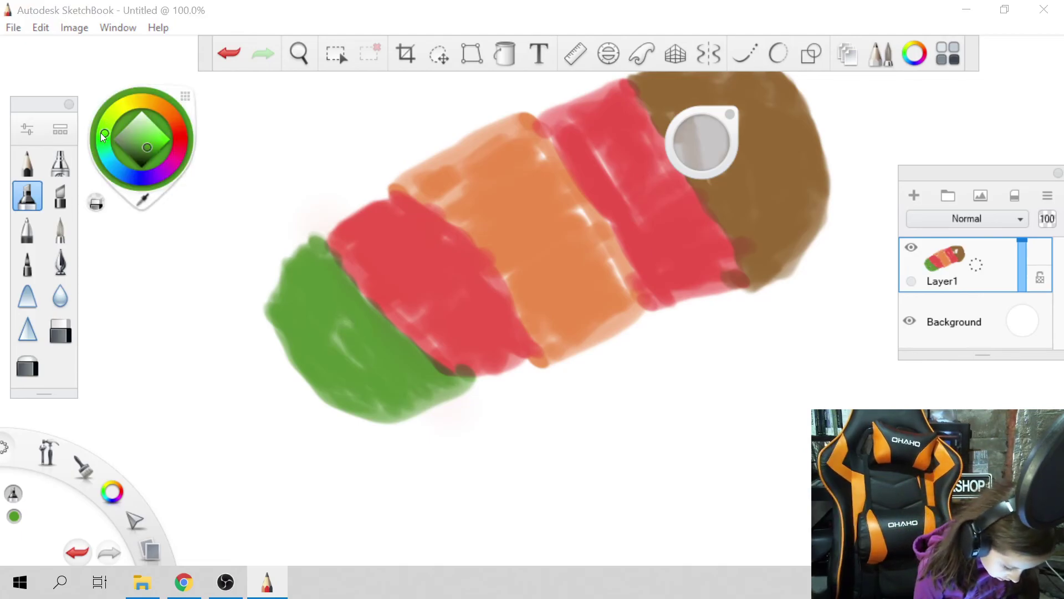
Set the marker colour to purple, nudged slightly toward red
mouse_move(100, 132)
left_mouse_down()
mouse_move(123, 169)
mouse_move(158, 185)
left_mouse_up()
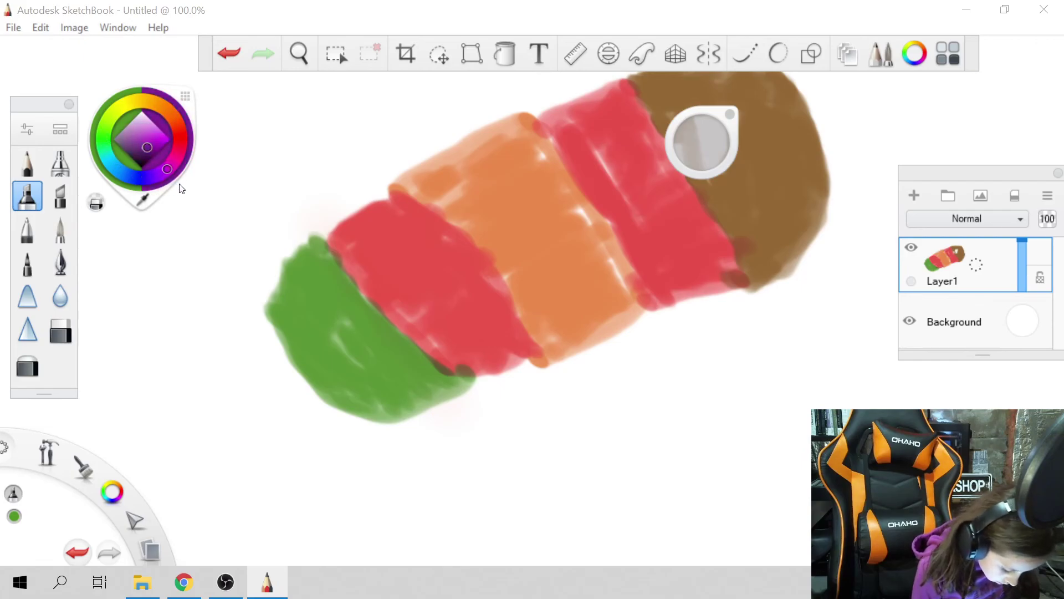
left_click(186, 182)
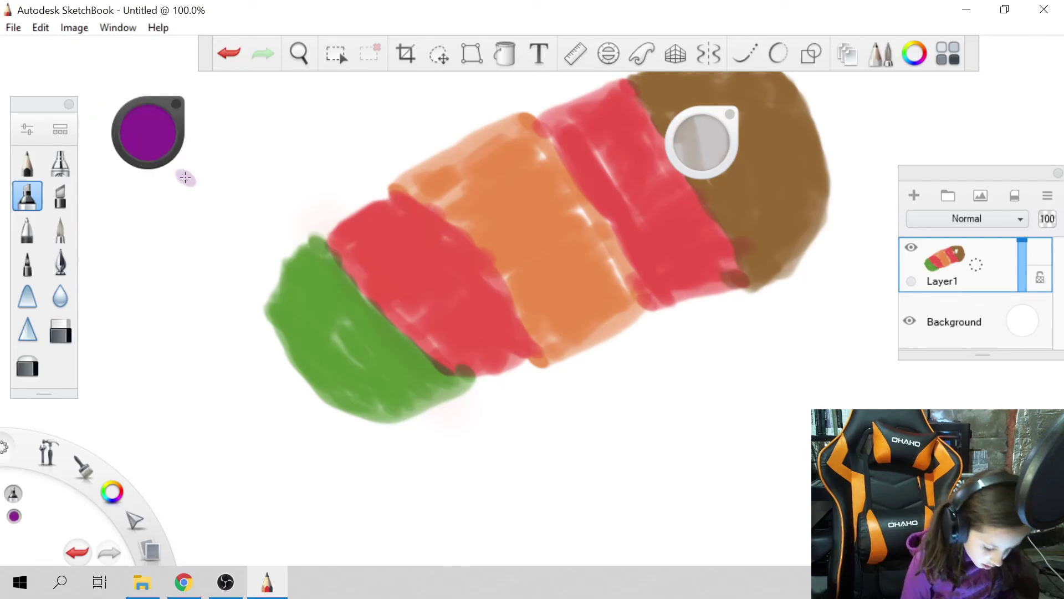
left_click(157, 131)
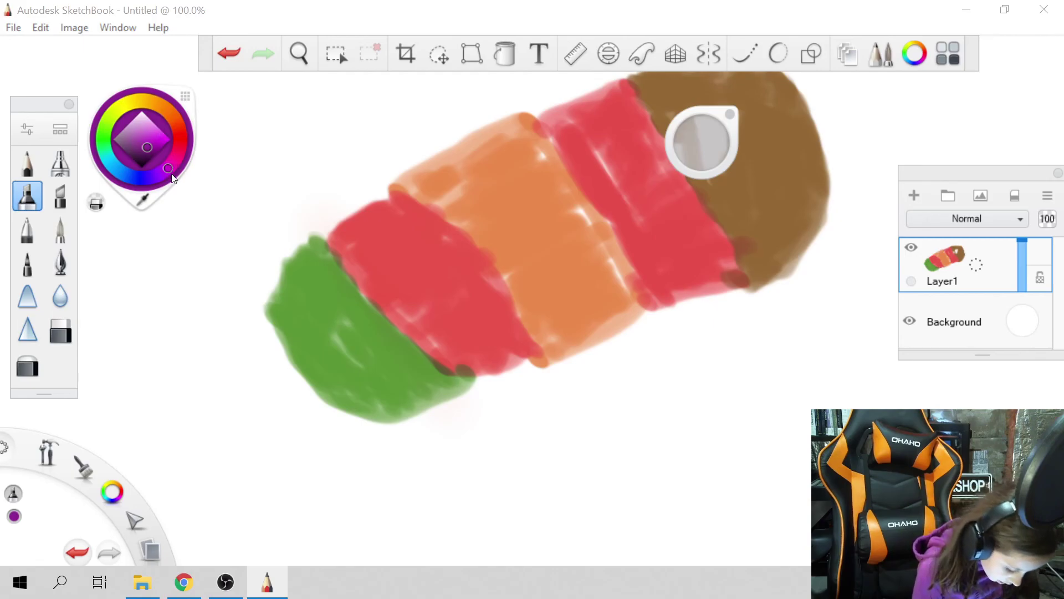
left_click_drag(172, 175, 169, 177)
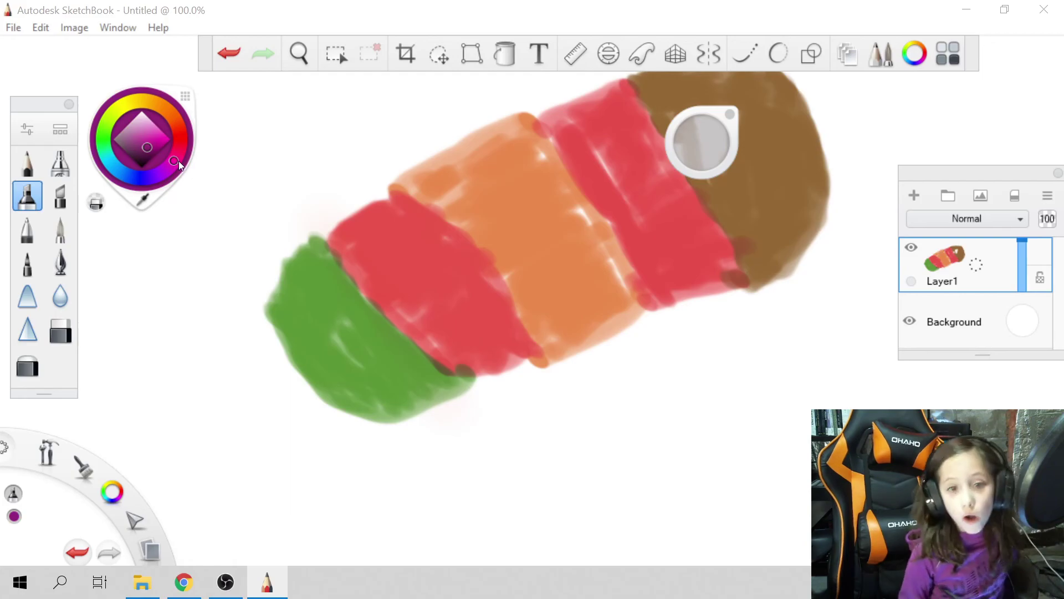
Outline a purple segment left of the green block and fill it solid
left_click_drag(261, 311, 268, 312)
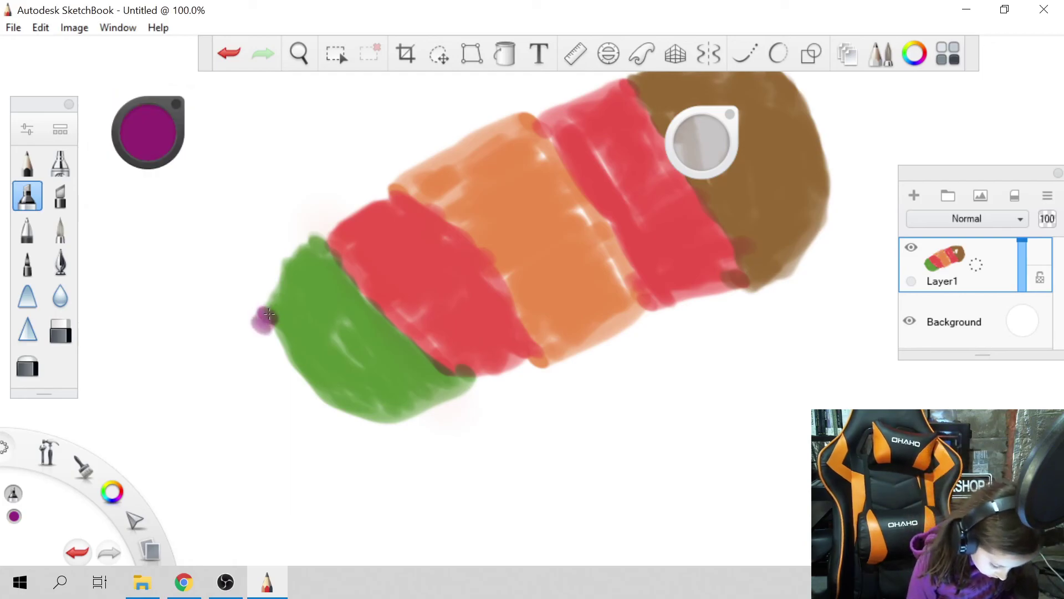
mouse_move(258, 366)
left_mouse_down()
mouse_move(279, 413)
mouse_move(355, 427)
left_mouse_up()
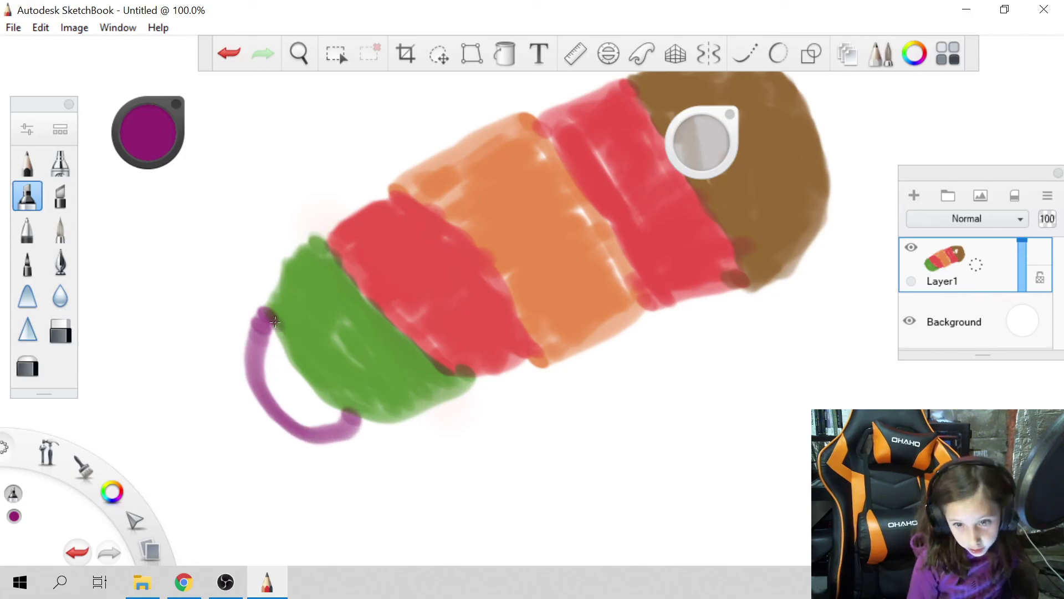
mouse_move(270, 339)
left_mouse_down()
mouse_move(292, 375)
mouse_move(271, 342)
left_mouse_up()
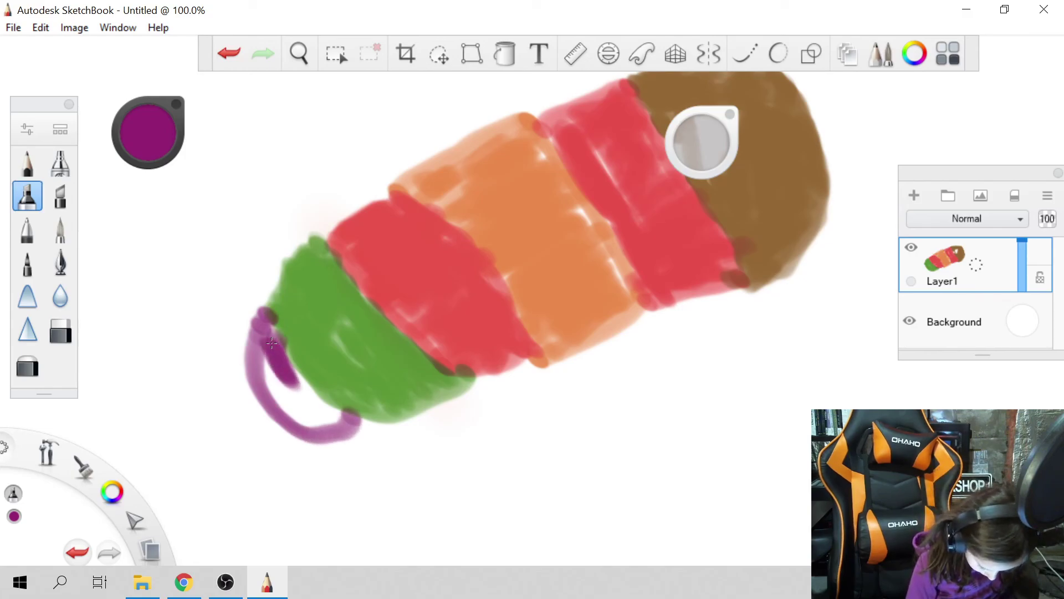
left_click_drag(298, 384, 324, 415)
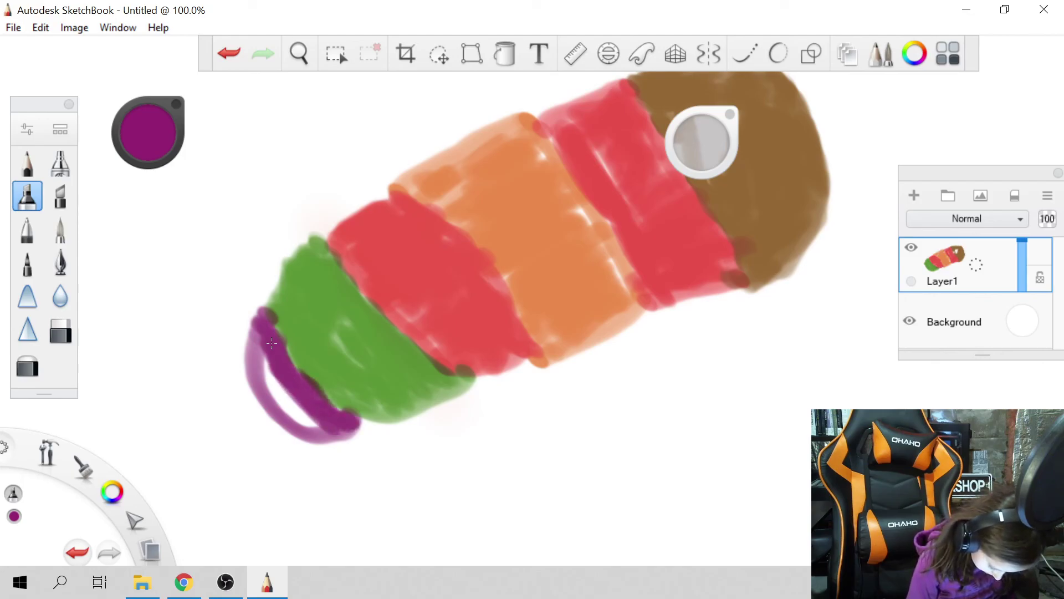
left_click_drag(271, 342, 303, 408)
left_click_drag(271, 343, 301, 419)
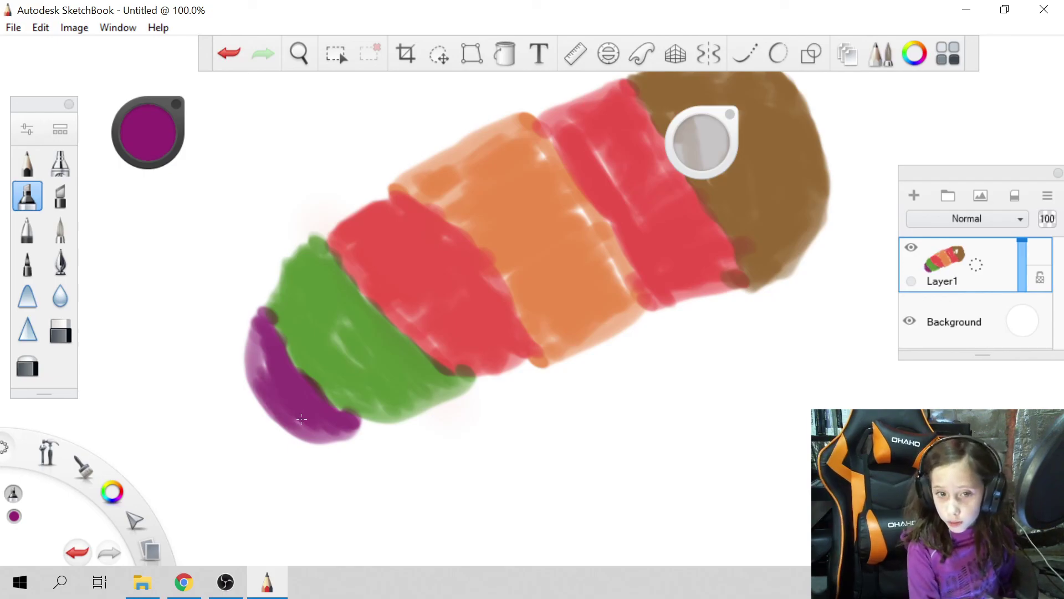
Set the marker colour to blue on the colour wheel
left_click(162, 119)
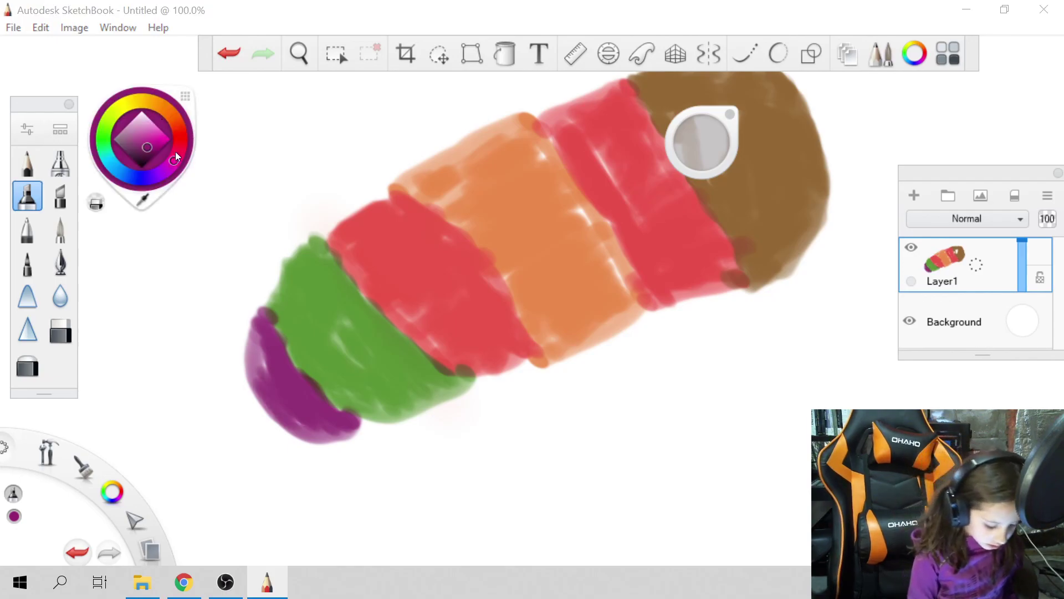
mouse_move(176, 151)
left_mouse_down()
mouse_move(162, 172)
mouse_move(104, 192)
left_mouse_up()
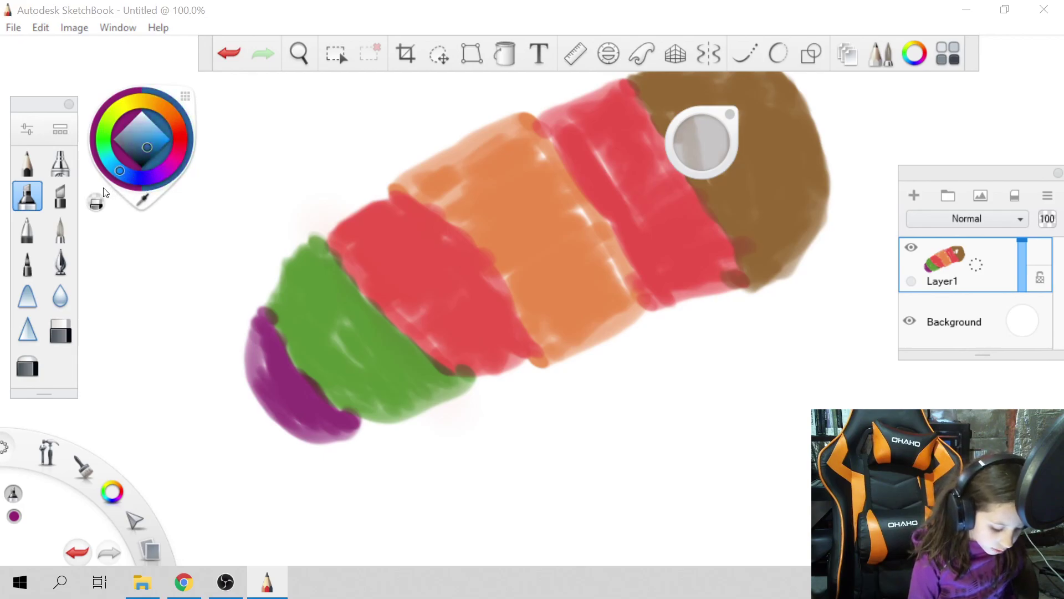
left_click(97, 182)
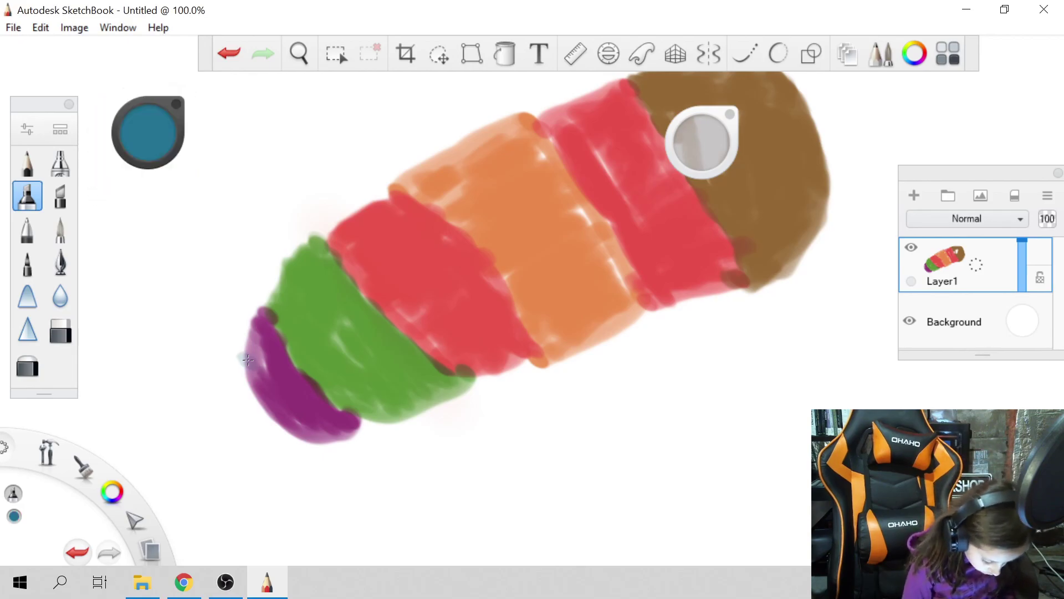
Outline a blue segment past the purple end and fill it, covering white streaks
mouse_move(247, 367)
left_mouse_down()
mouse_move(223, 439)
mouse_move(309, 485)
mouse_move(325, 440)
left_mouse_up()
mouse_move(250, 400)
left_mouse_down()
mouse_move(287, 453)
mouse_move(326, 432)
left_mouse_up()
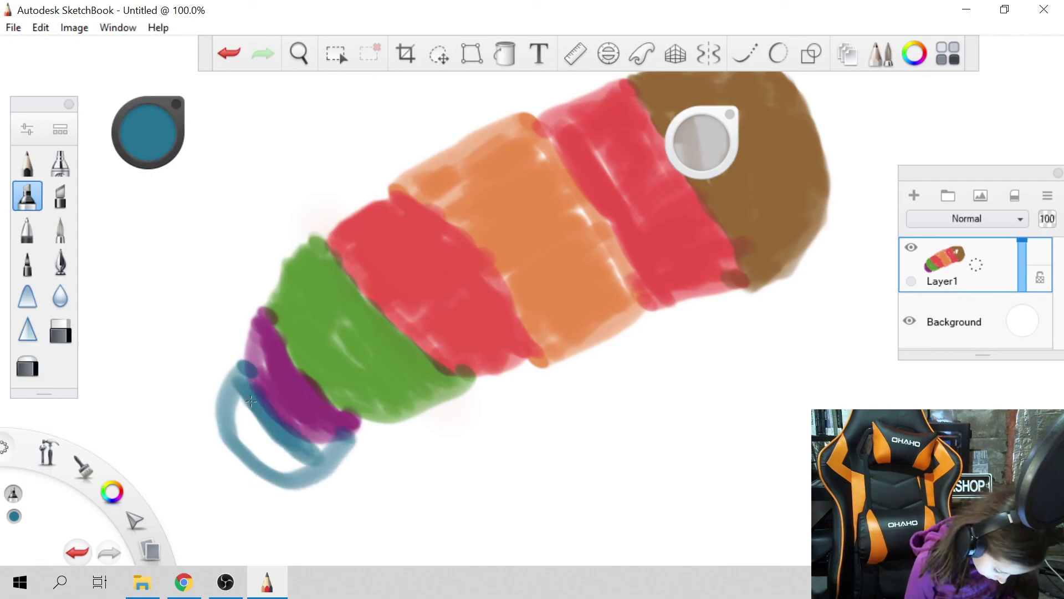
mouse_move(250, 401)
left_mouse_down()
mouse_move(266, 473)
mouse_move(316, 457)
left_mouse_up()
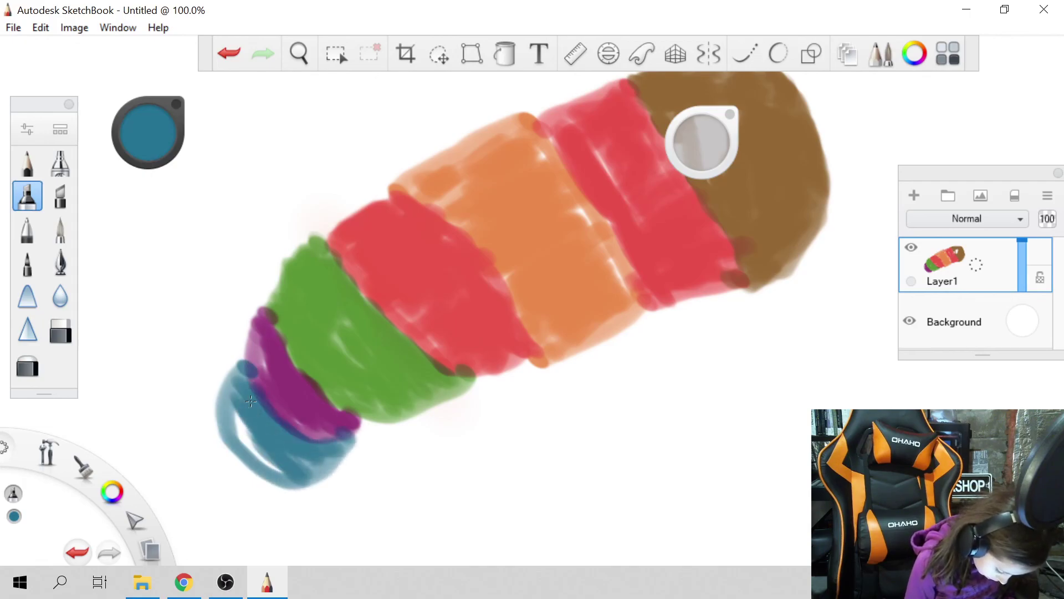
left_click_drag(250, 401, 274, 479)
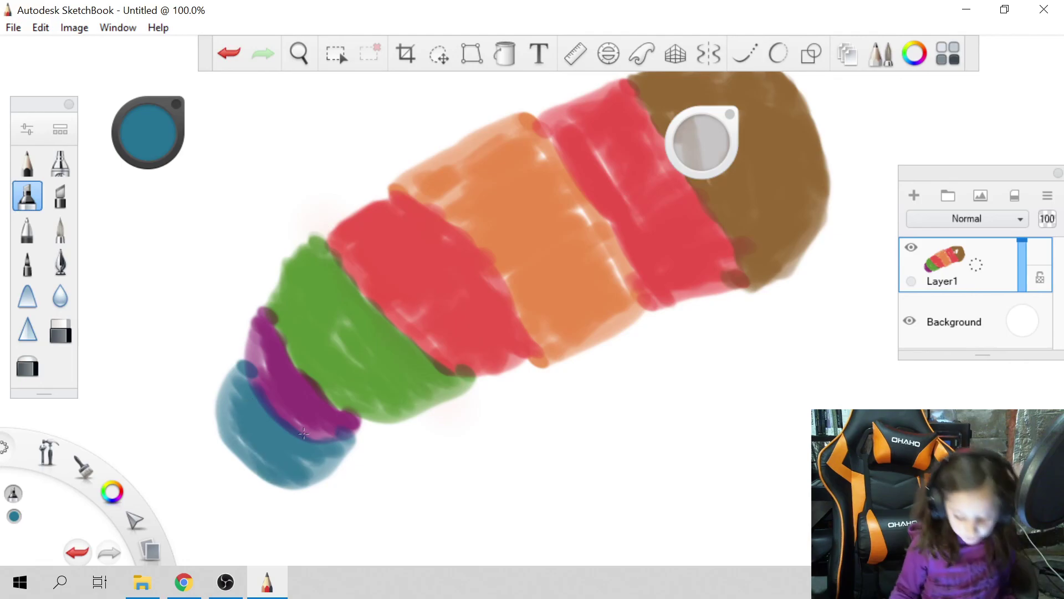